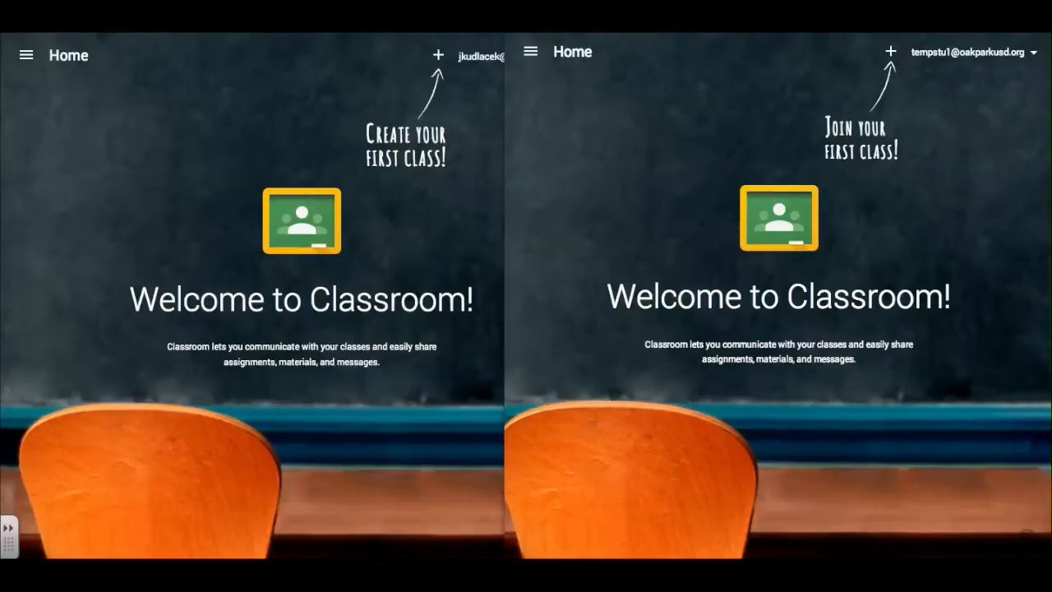
# Create a class named 'Pre-Algebra' with section 'Period 1/2'.
pyautogui.click(438, 63)
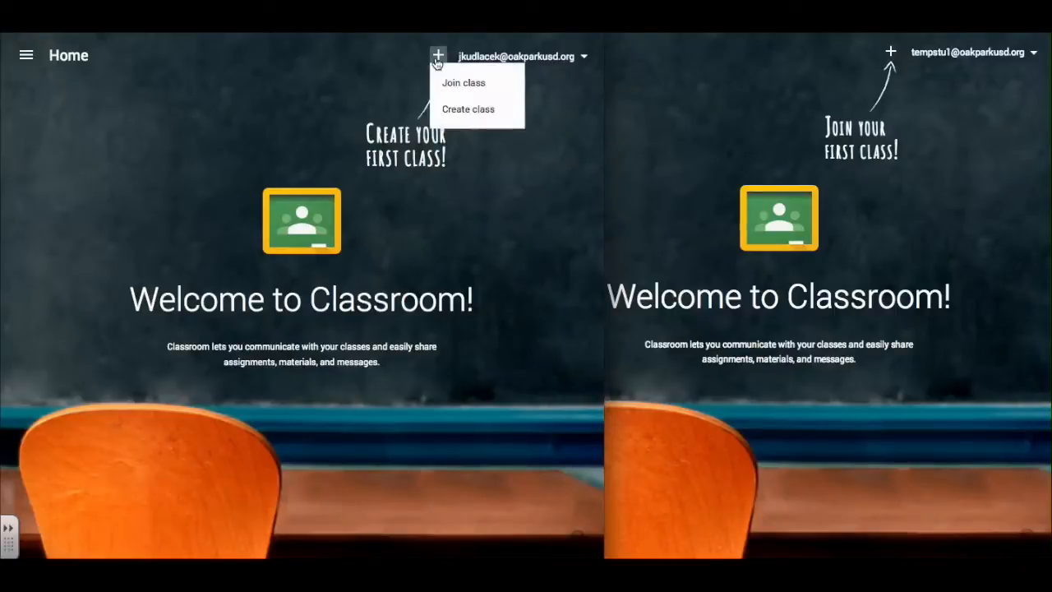
pyautogui.click(450, 115)
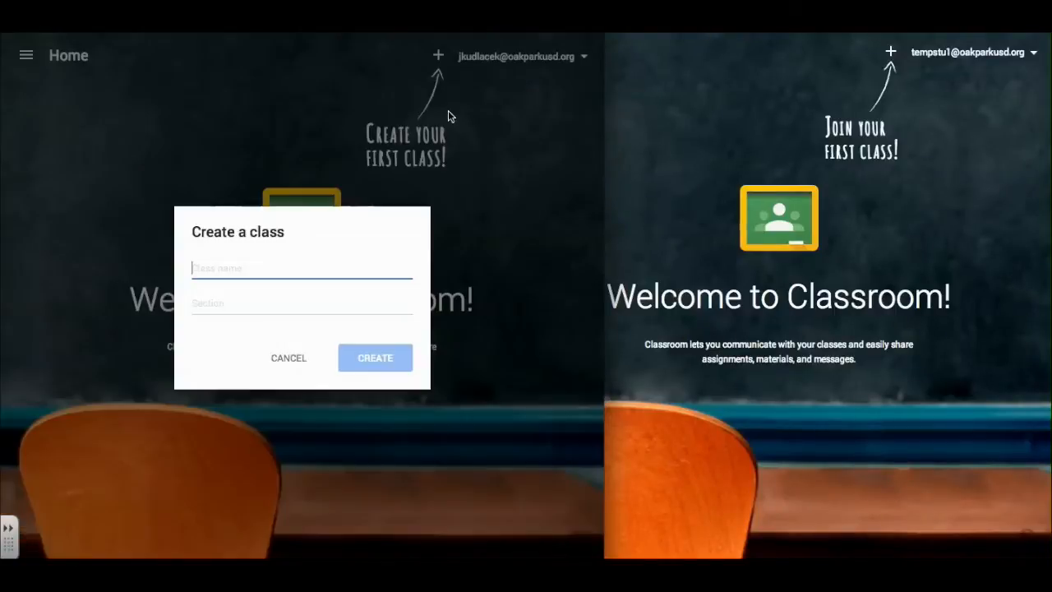
pyautogui.write('Pre-Algebra')
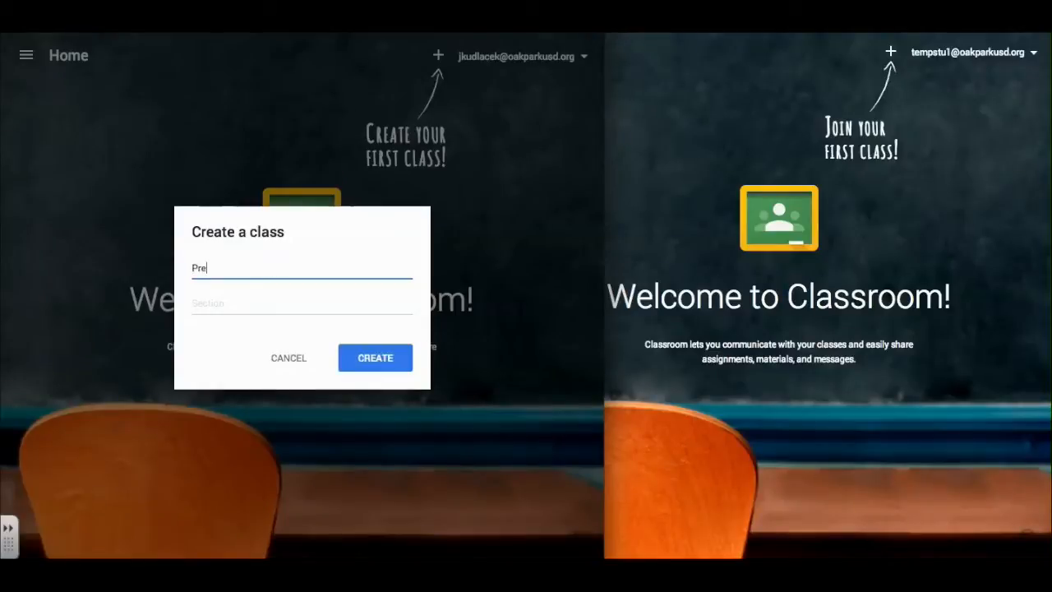
pyautogui.click(258, 306)
pyautogui.write('Period 1')
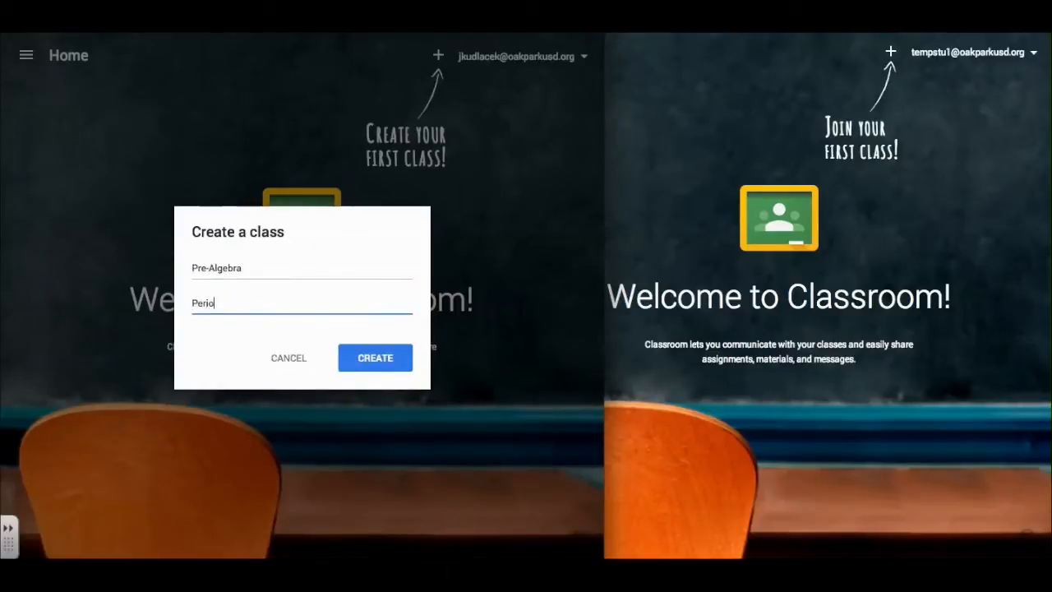
pyautogui.write('/2')
pyautogui.click(374, 358)
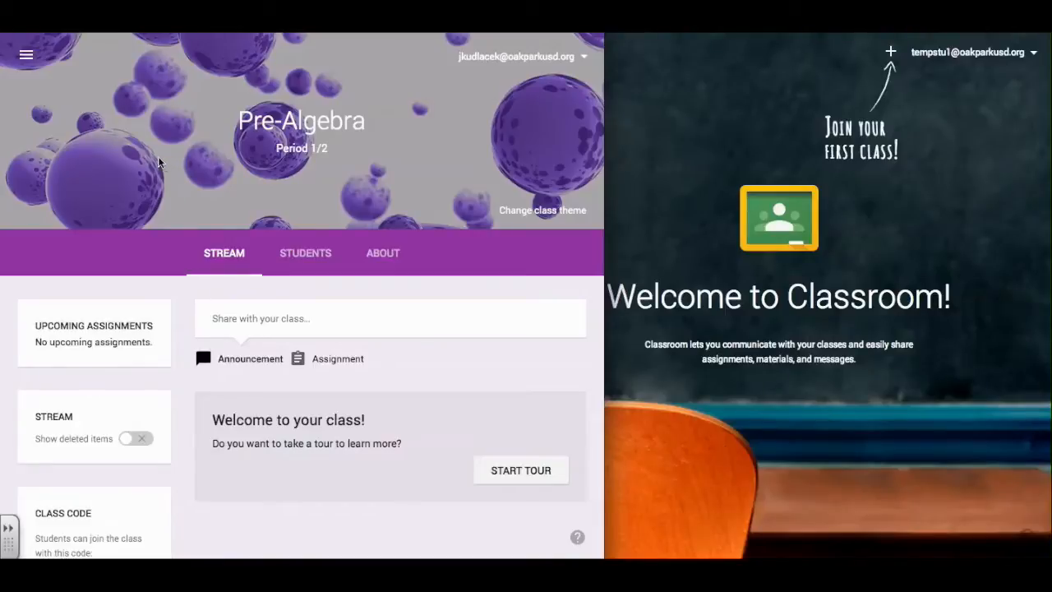
pyautogui.click(26, 57)
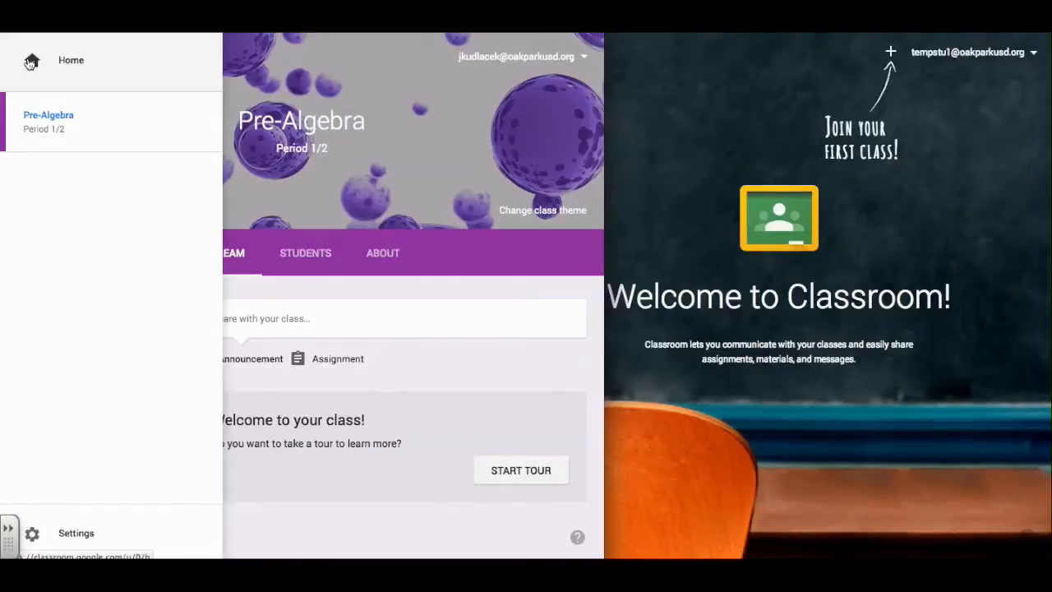
pyautogui.click(30, 63)
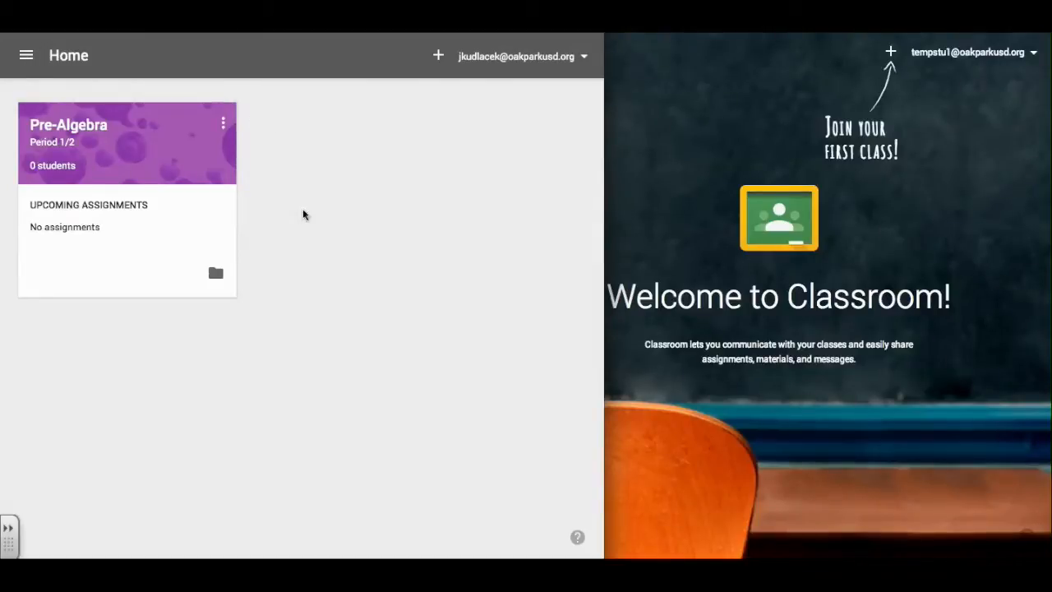
pyautogui.click(24, 56)
pyautogui.click(33, 112)
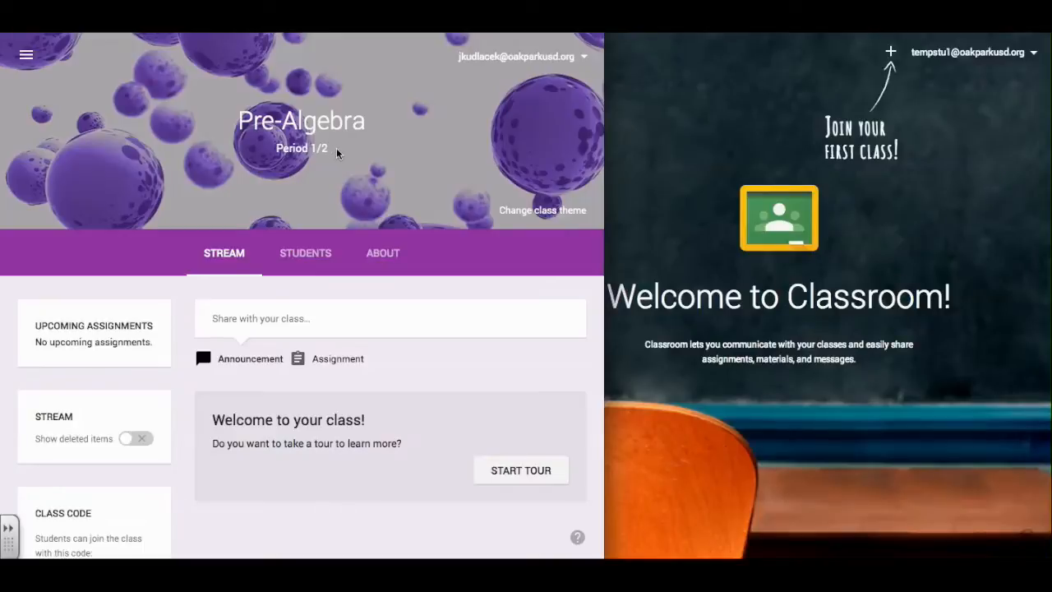
# Apply the cobblestone pavement theme from the gallery to the Pre-Algebra class.
pyautogui.click(551, 213)
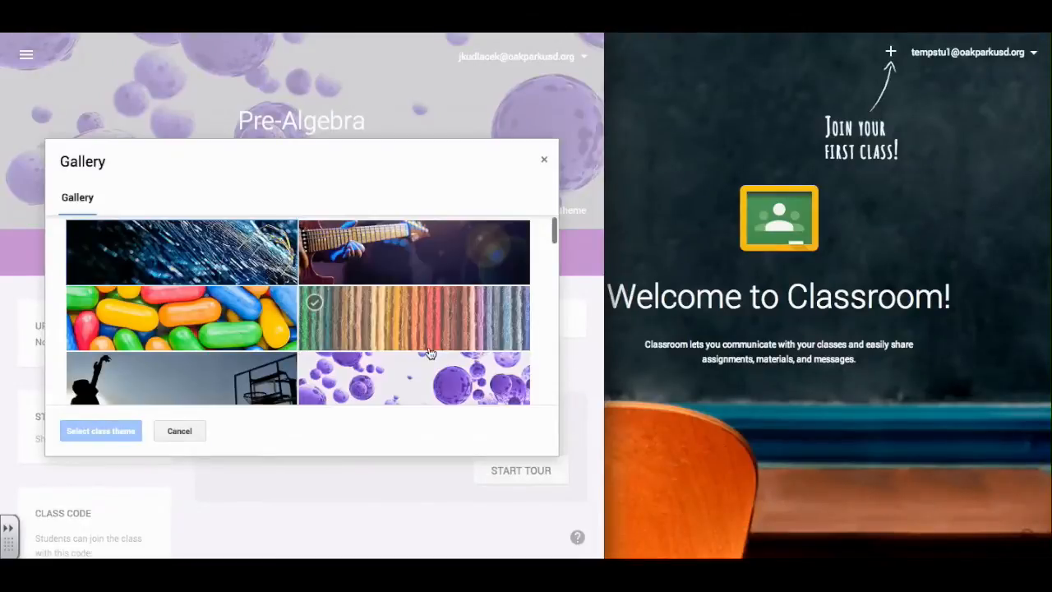
pyautogui.scroll(-3, 429, 349)
pyautogui.scroll(-8, 429, 352)
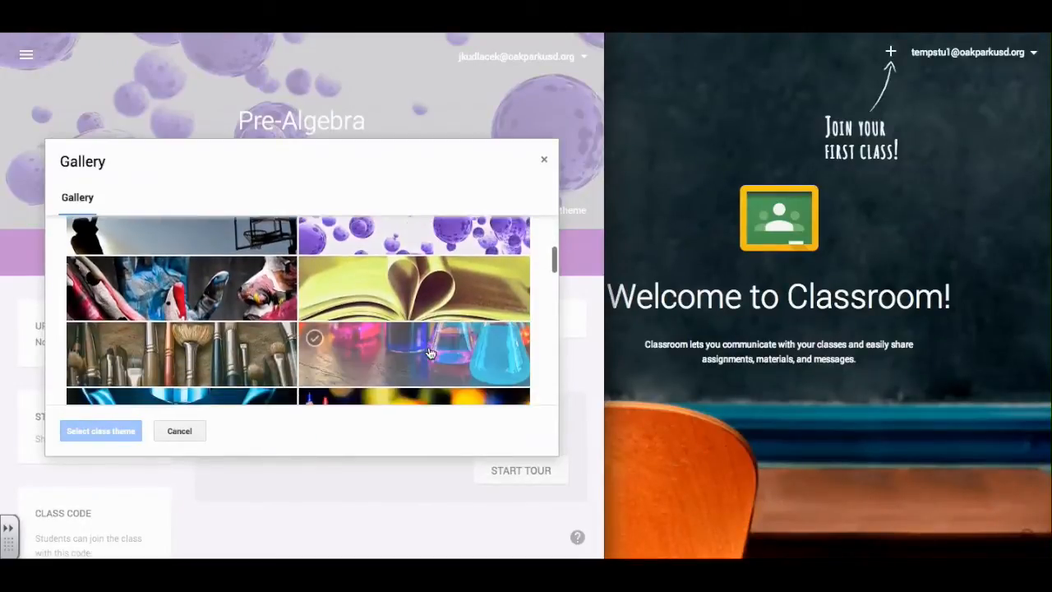
pyautogui.scroll(-1, 429, 352)
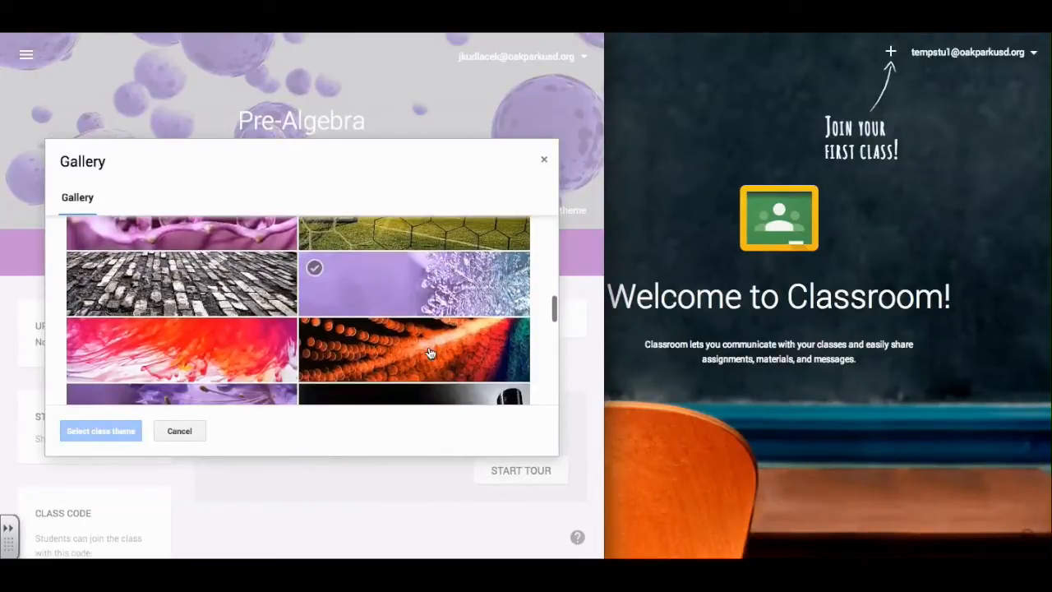
pyautogui.click(180, 284)
pyautogui.click(108, 435)
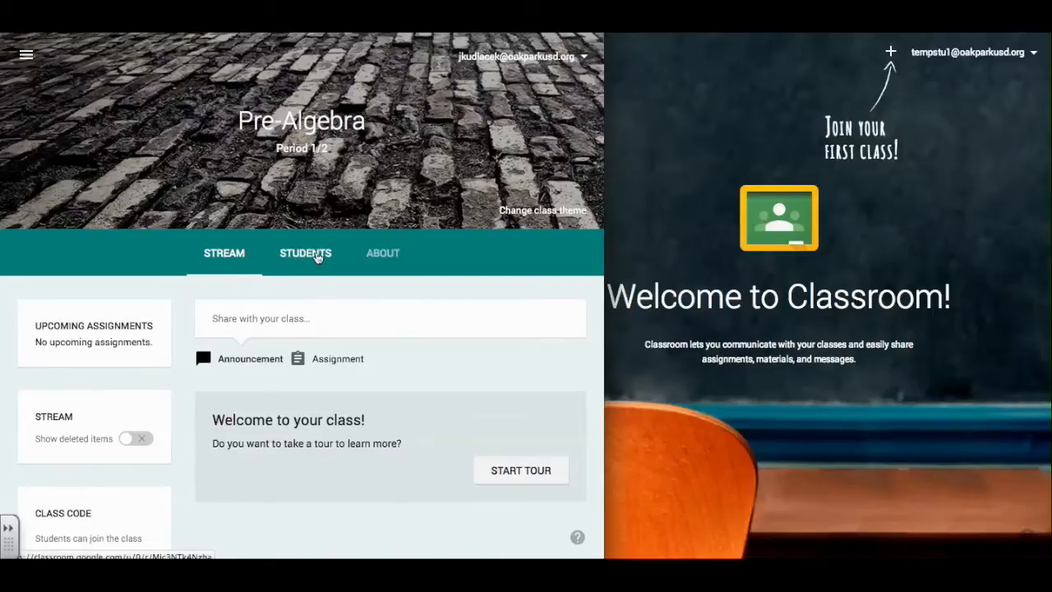
# Check the Students tab, then open About and the 'Pre-Algebra Period 1/2' Drive folder.
pyautogui.click(315, 254)
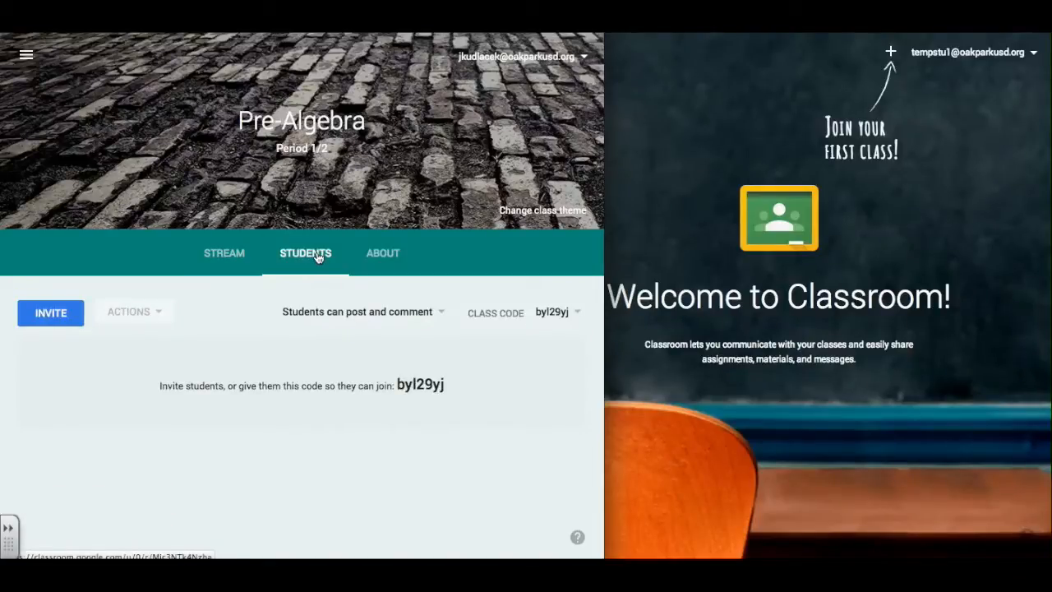
pyautogui.click(383, 255)
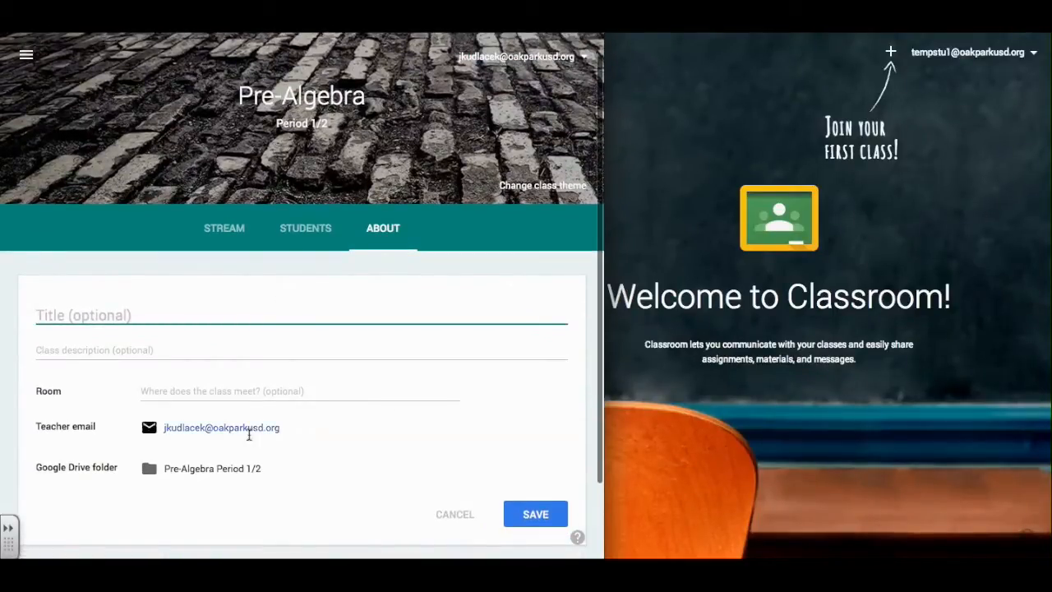
pyautogui.click(187, 471)
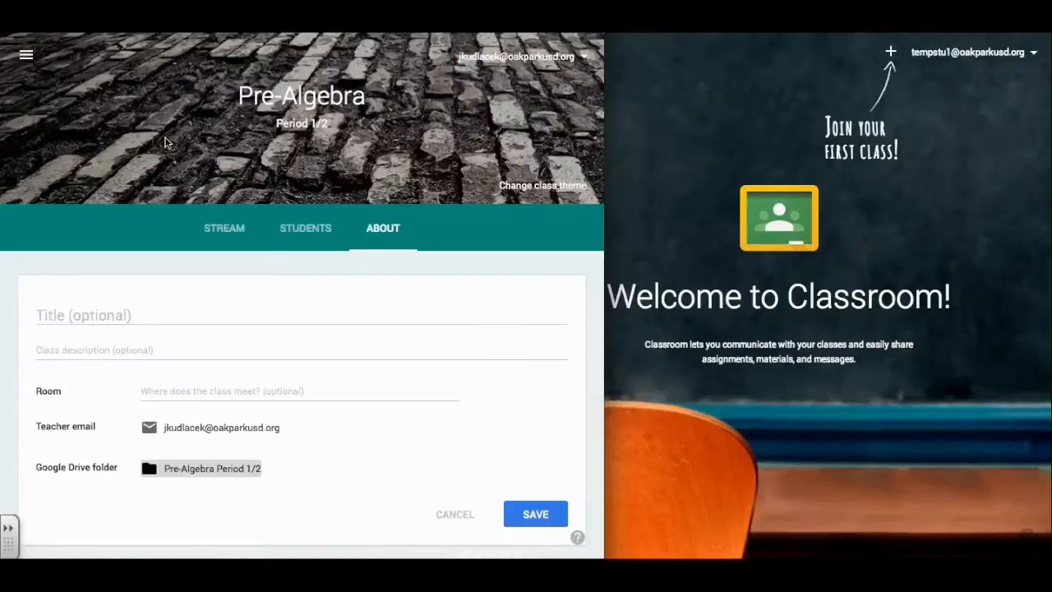
# Go back to the Pre-Algebra class stream and scroll down.
pyautogui.click(224, 229)
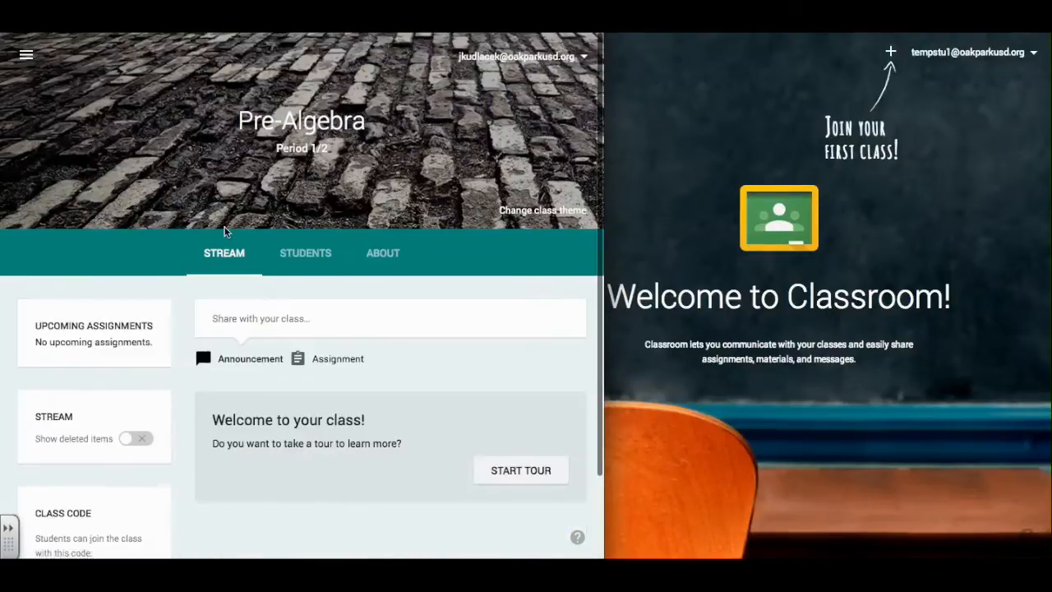
pyautogui.scroll(-1, 180, 321)
pyautogui.scroll(-1, 178, 323)
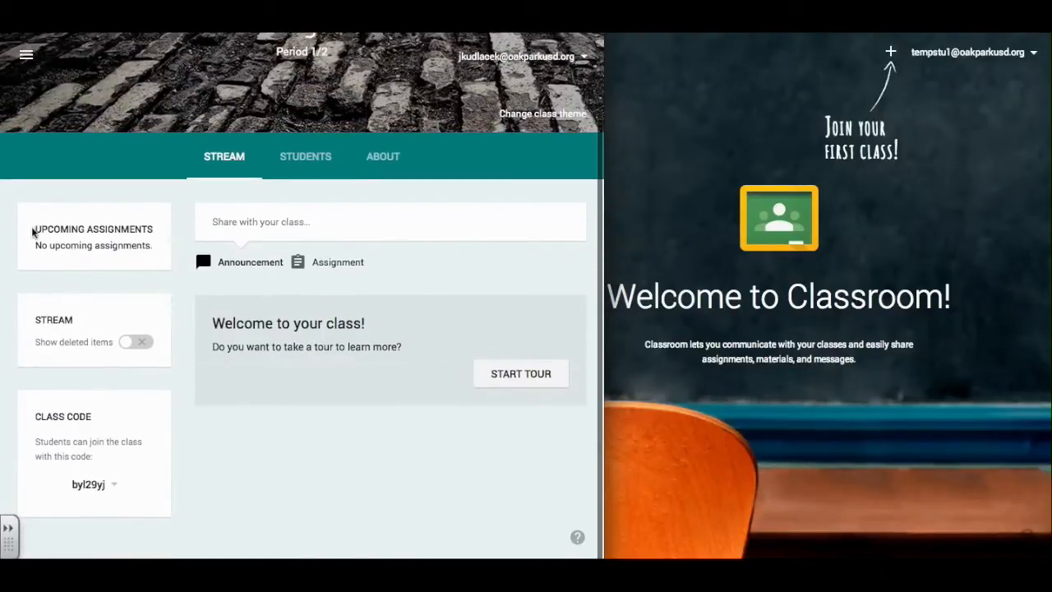
# Highlight the UPCOMING ASSIGNMENTS and STREAM card headings in turn.
pyautogui.moveTo(34, 229); pyautogui.dragTo(150, 233)
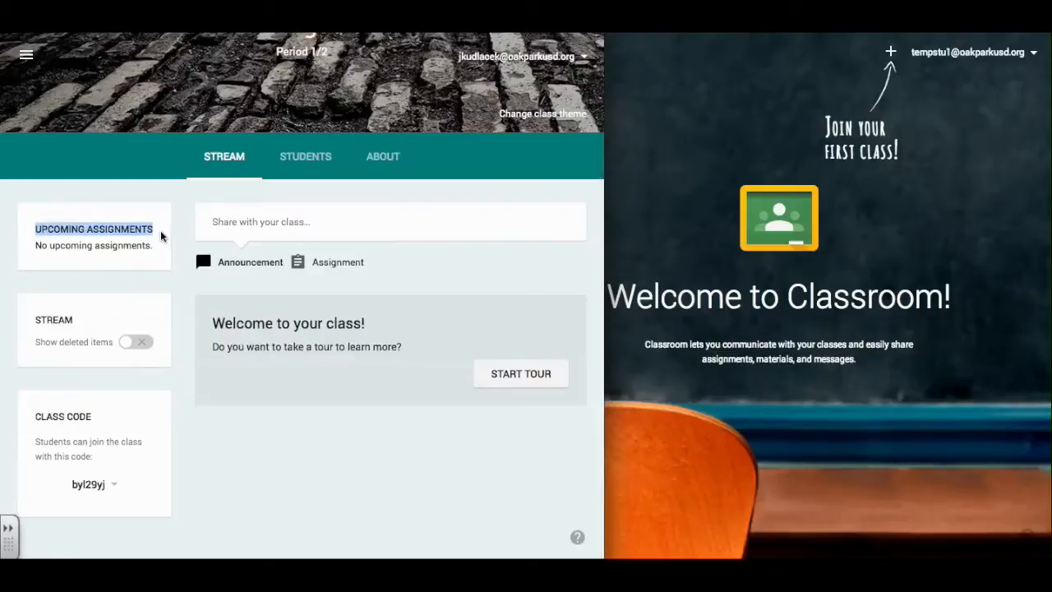
pyautogui.click(34, 323)
pyautogui.moveTo(34, 320); pyautogui.dragTo(73, 319)
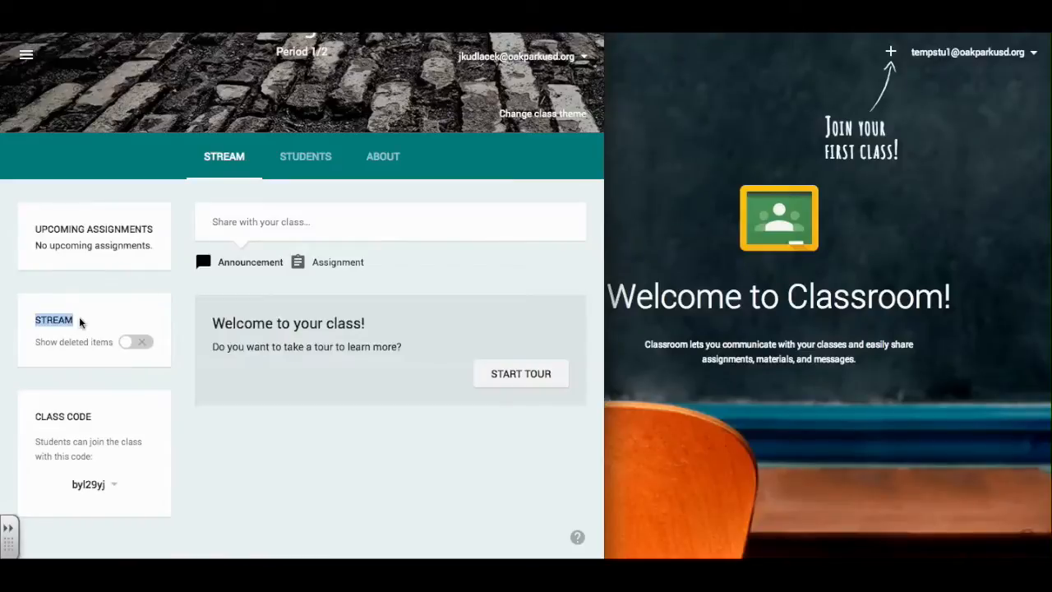
pyautogui.click(93, 326)
pyautogui.moveTo(145, 343)
# Narrow the teacher window, then join Pre-Algebra as the student with the teacher's class code.
pyautogui.moveTo(603, 38); pyautogui.dragTo(505, 38)
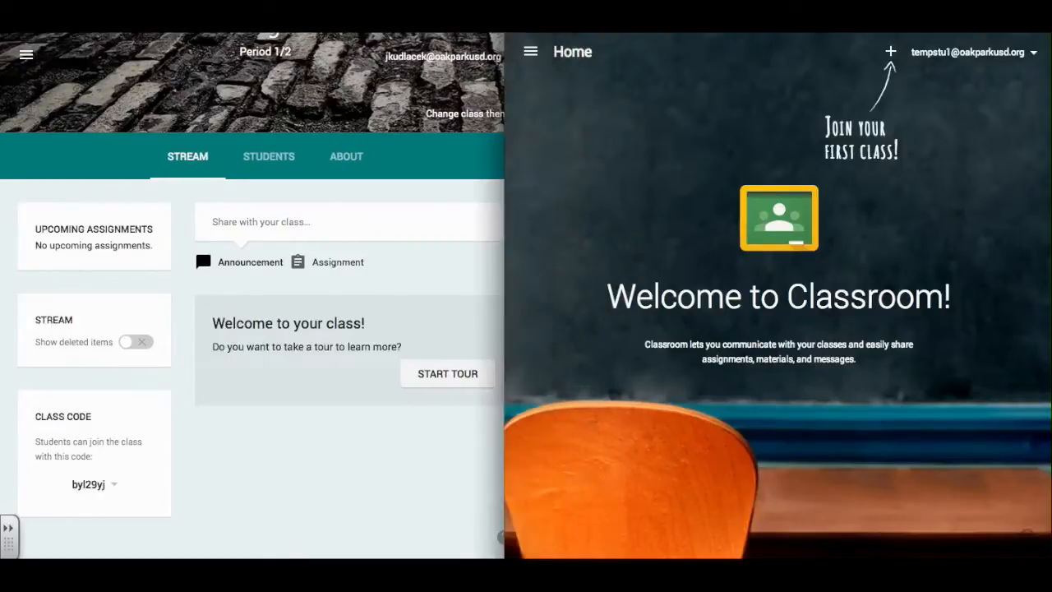
pyautogui.click(891, 52)
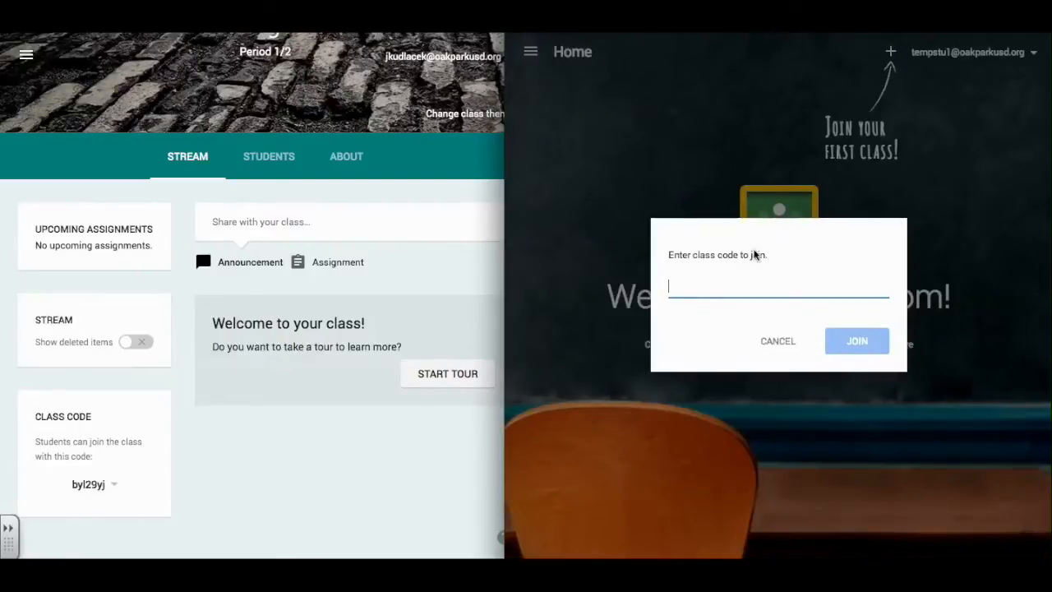
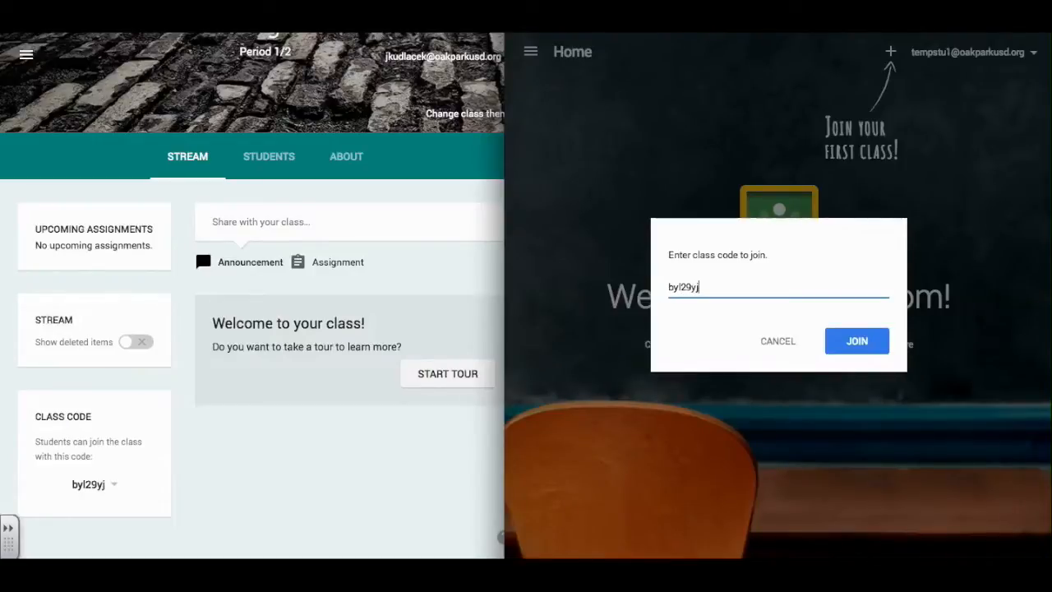
pyautogui.click(860, 348)
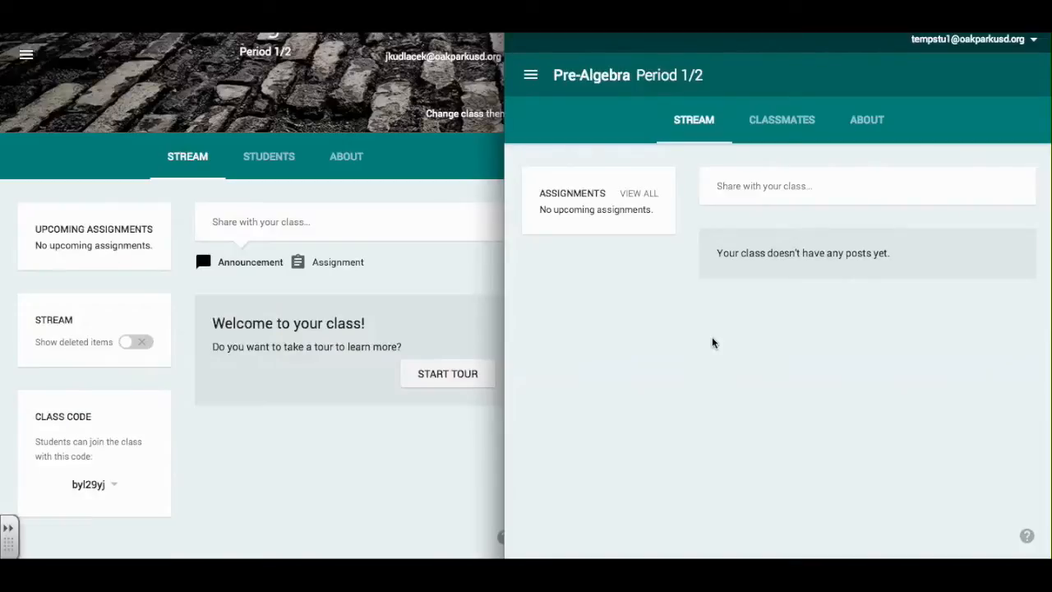
# Visit the student's home page, then the student's Assignments list.
pyautogui.click(531, 78)
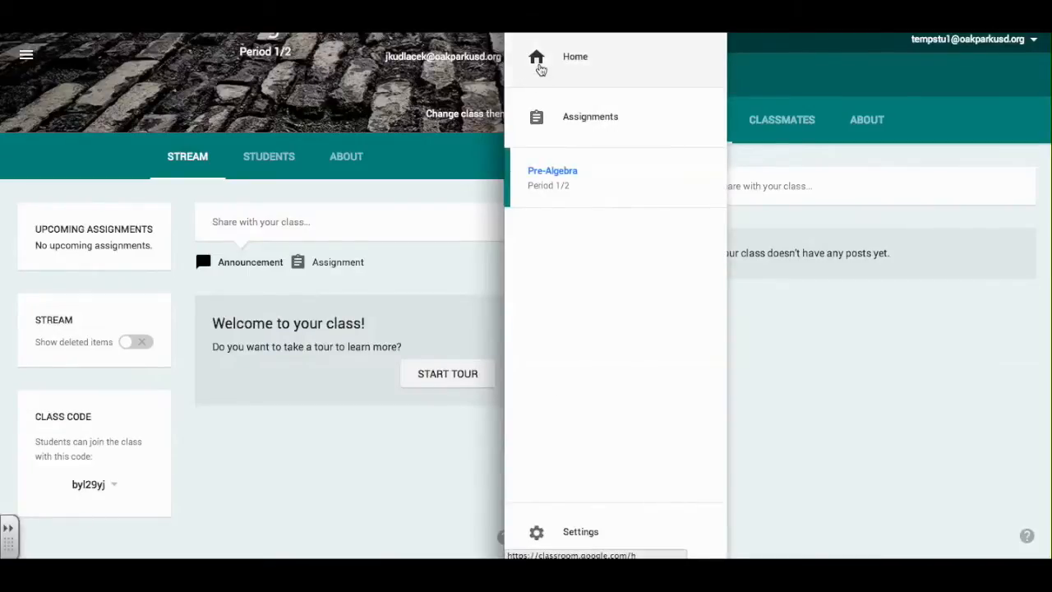
pyautogui.click(538, 65)
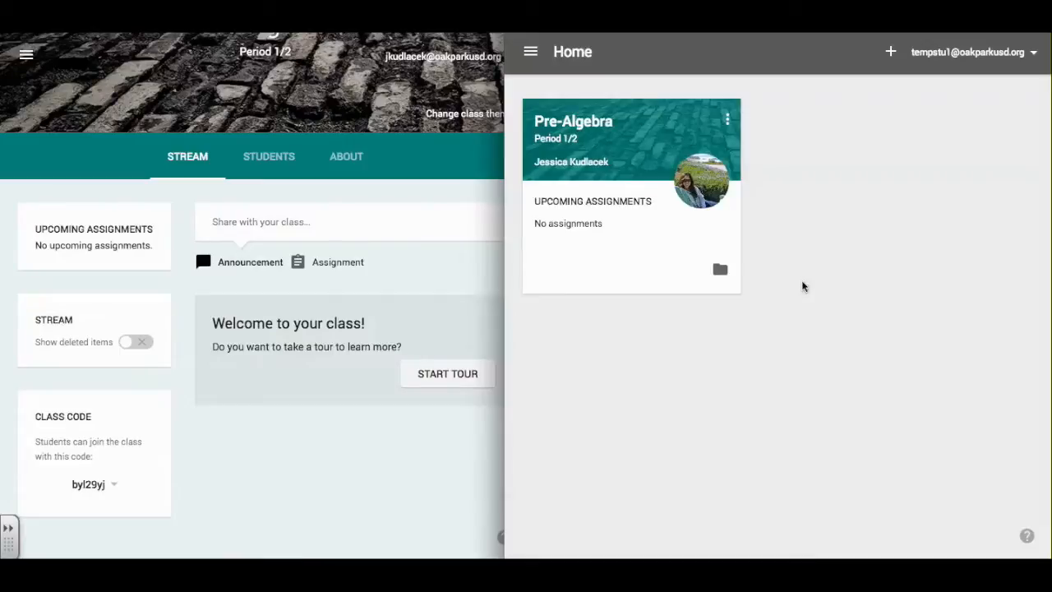
pyautogui.click(531, 58)
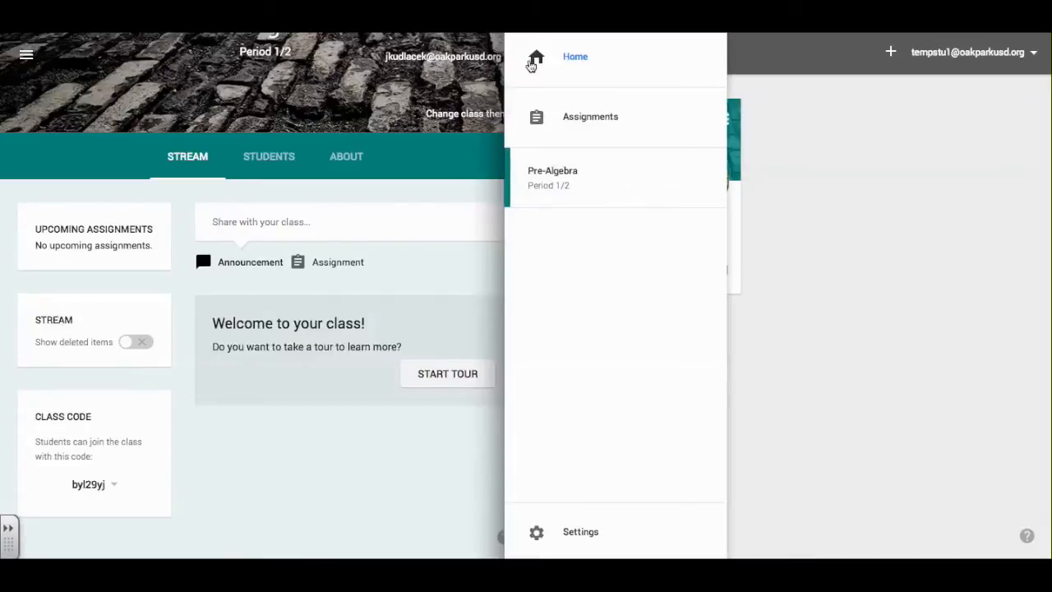
pyautogui.click(564, 121)
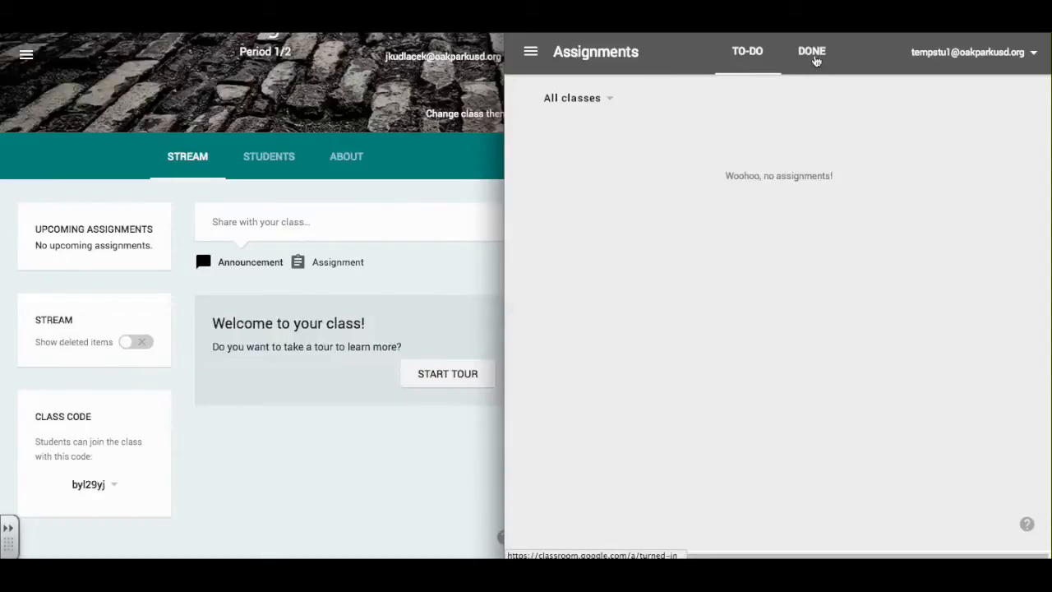
# Keep the Assignments filter on all classes, then open the Pre-Algebra class.
pyautogui.click(580, 100)
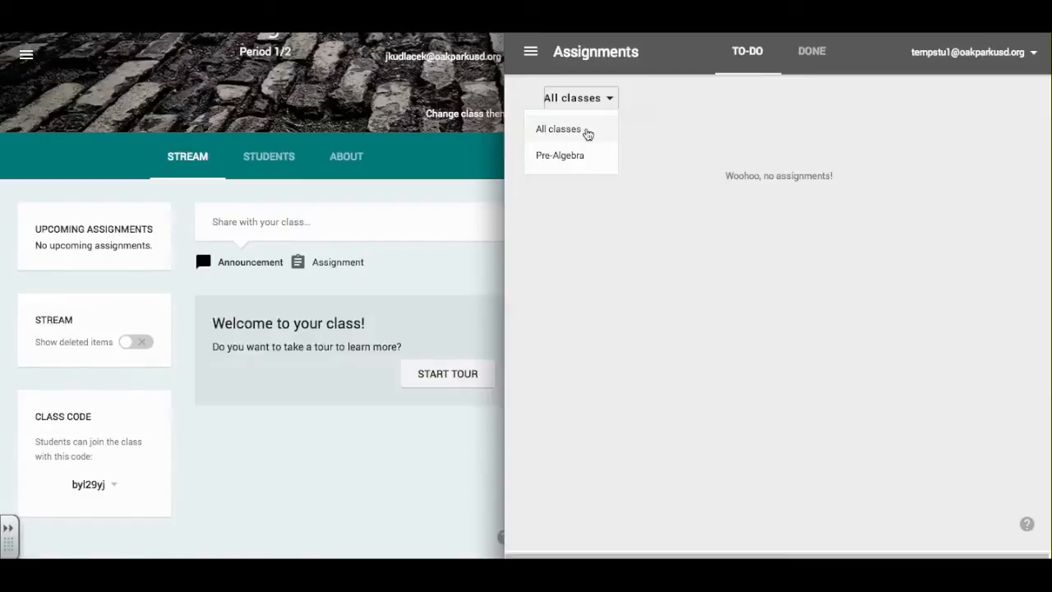
pyautogui.click(587, 134)
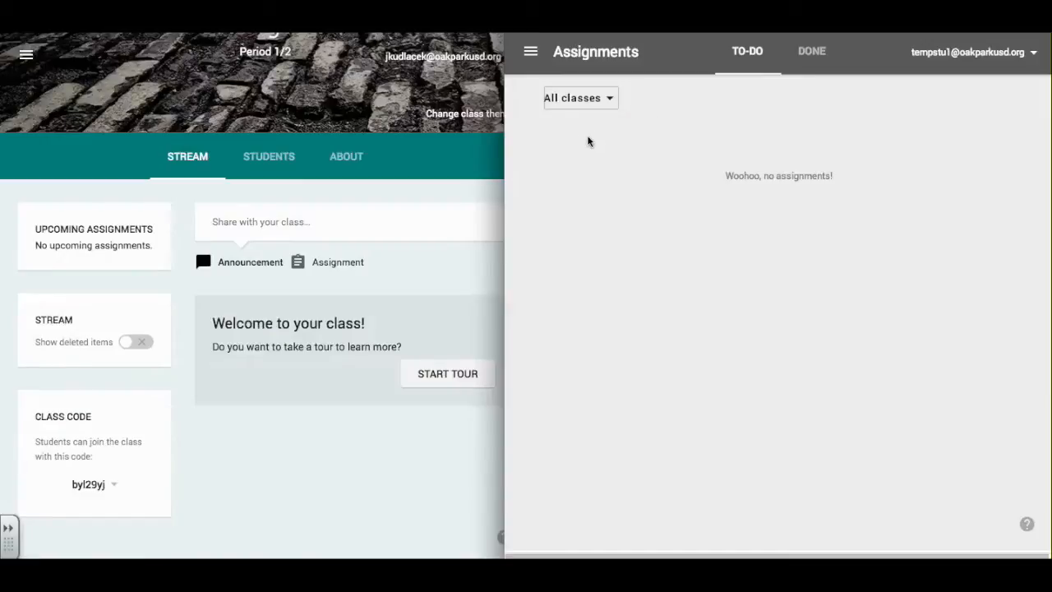
pyautogui.click(527, 58)
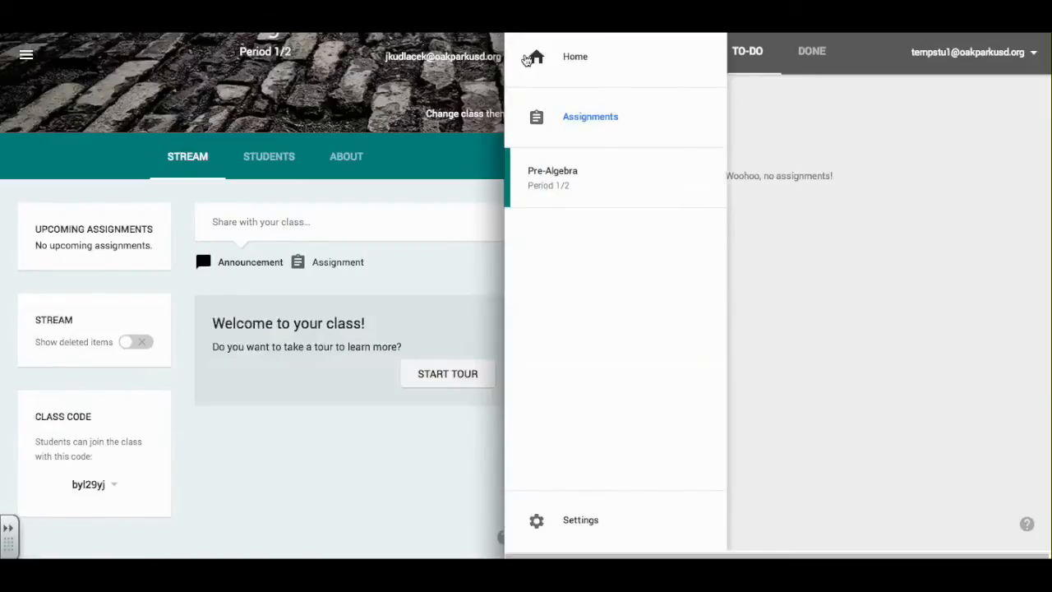
pyautogui.click(543, 187)
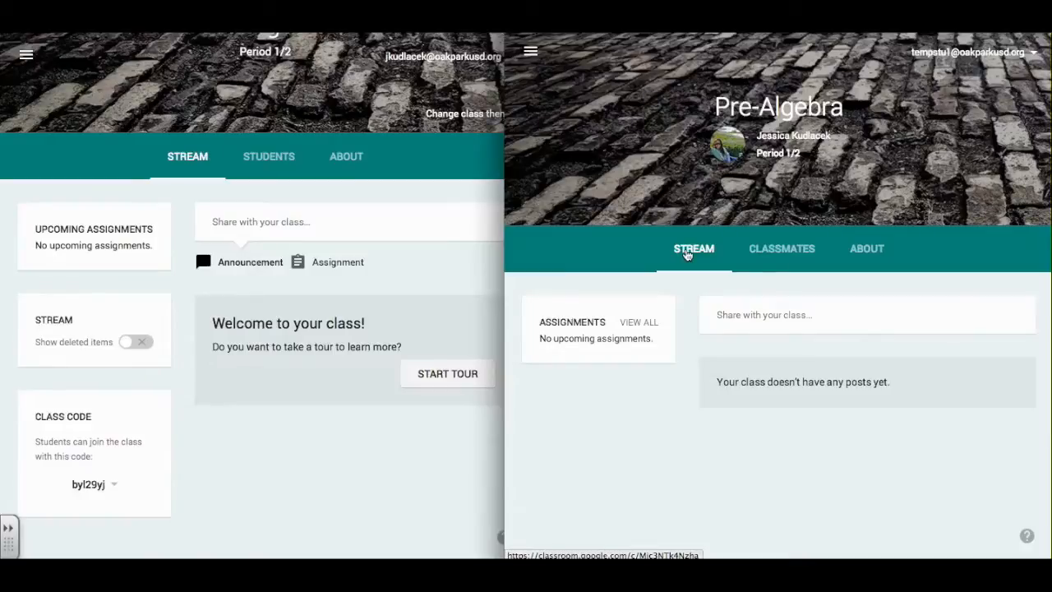
# As the student, view Classmates and About, return to Stream, then bring the teacher window forward.
pyautogui.click(783, 262)
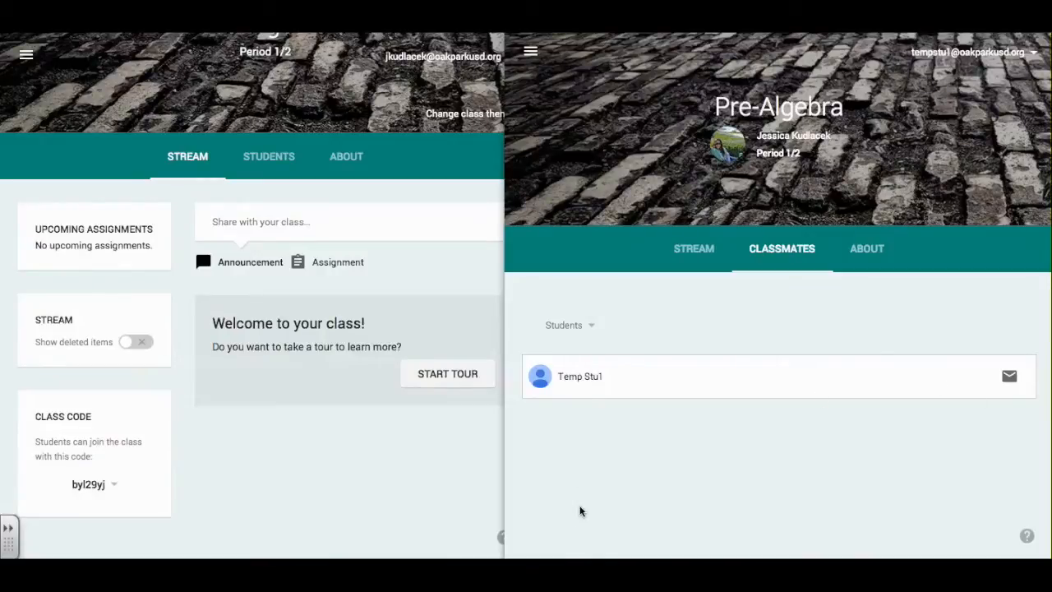
pyautogui.click(865, 250)
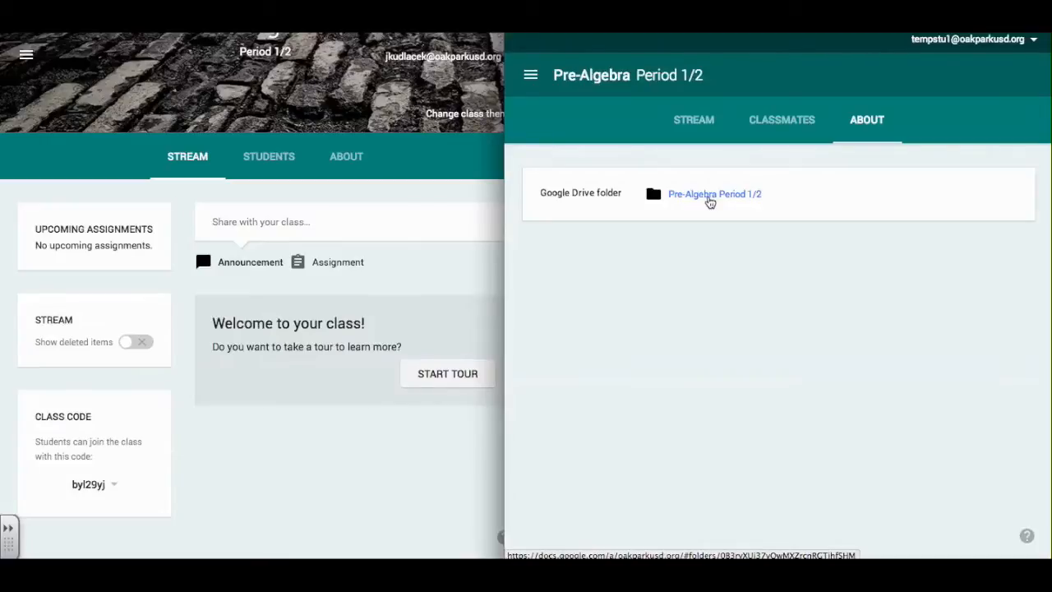
pyautogui.click(703, 122)
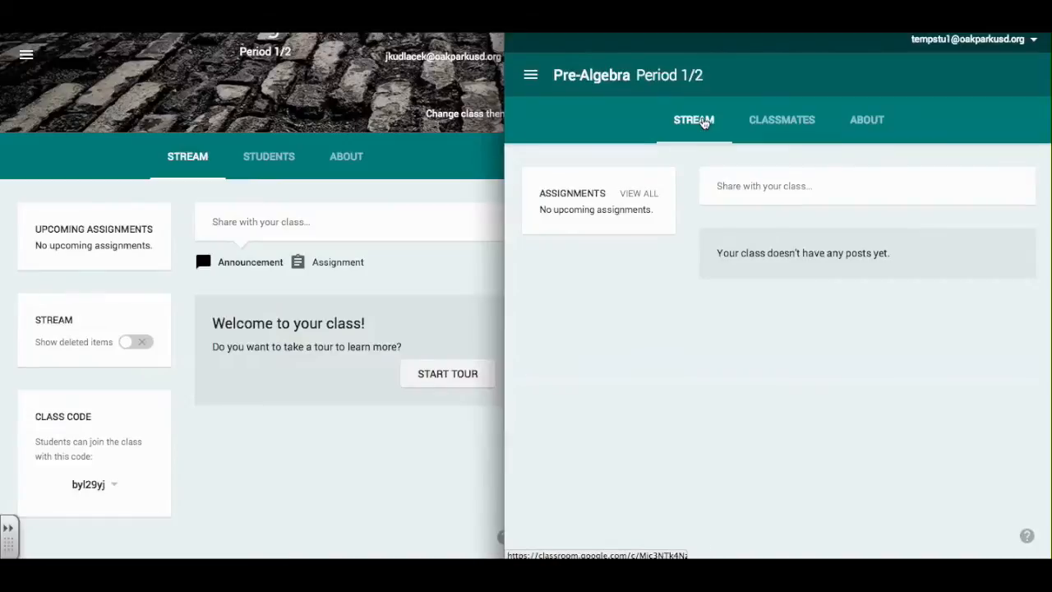
pyautogui.click(411, 32)
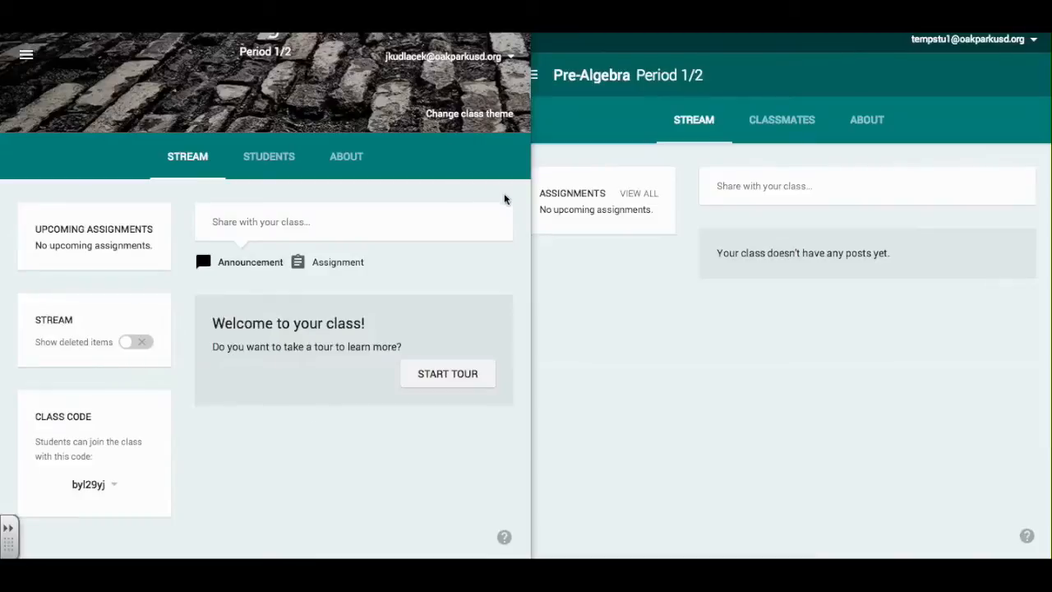
# Type the class announcement 'Please watch this video and share your feedback below.'.
pyautogui.click(309, 231)
pyautogui.click(302, 220)
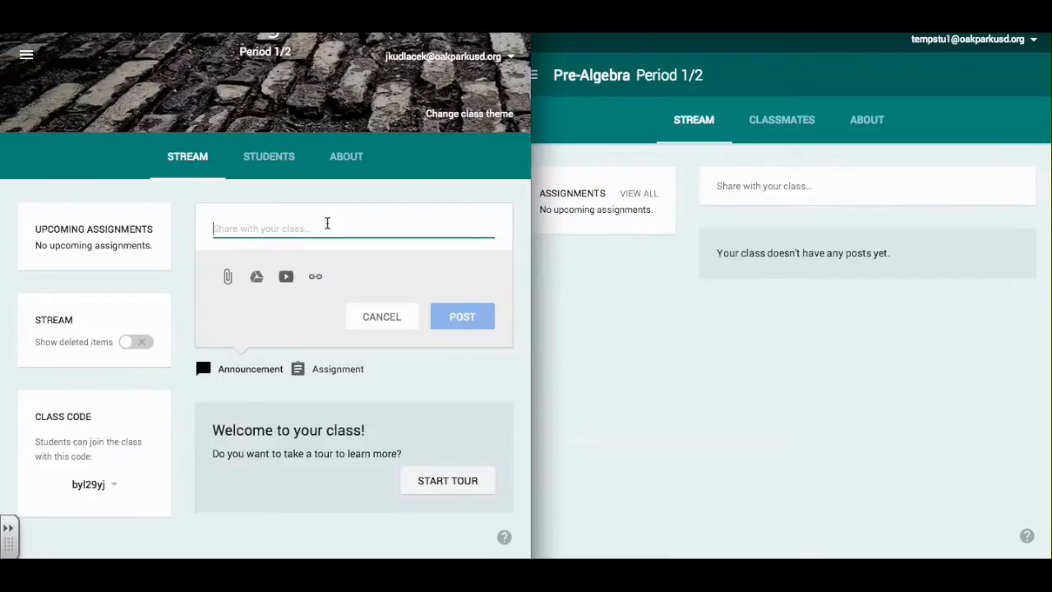
pyautogui.write('Please w')
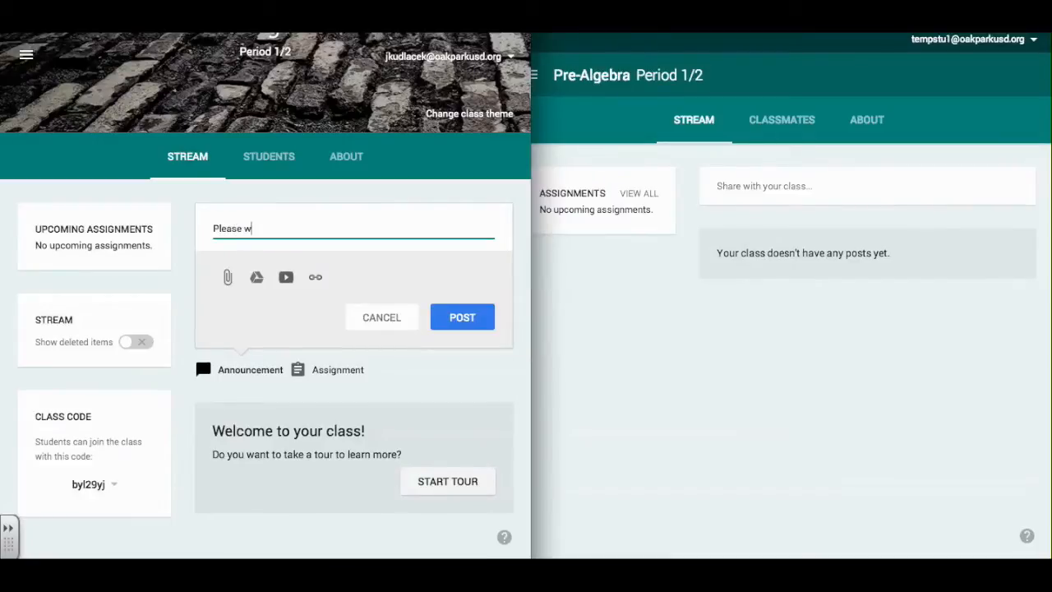
pyautogui.write('atch this video and share your')
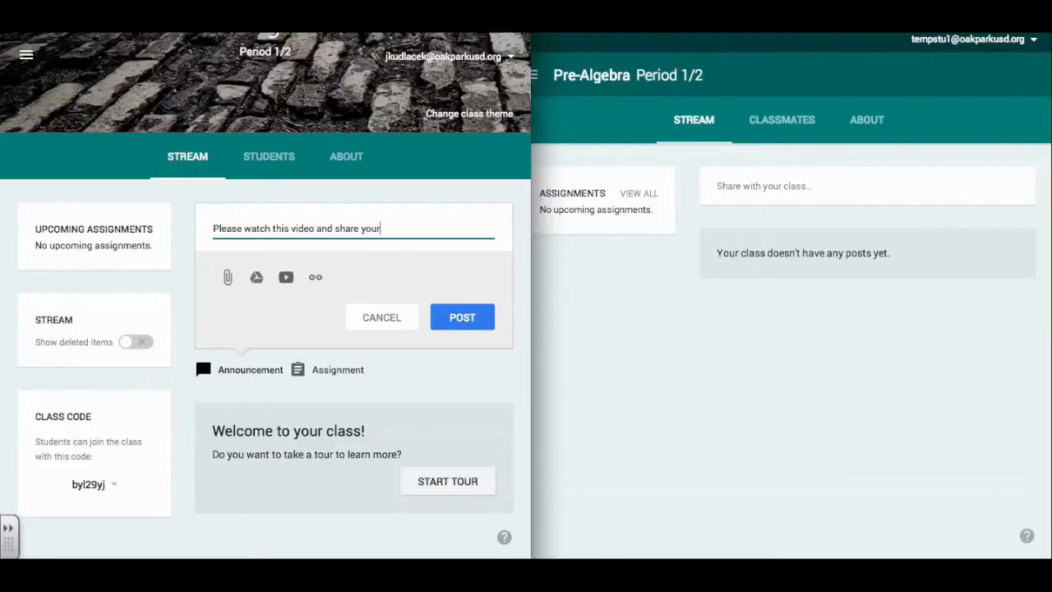
pyautogui.write(' feedback below.')
# Attach the first 'combining like terms' YouTube result and post the announcement.
pyautogui.click(287, 280)
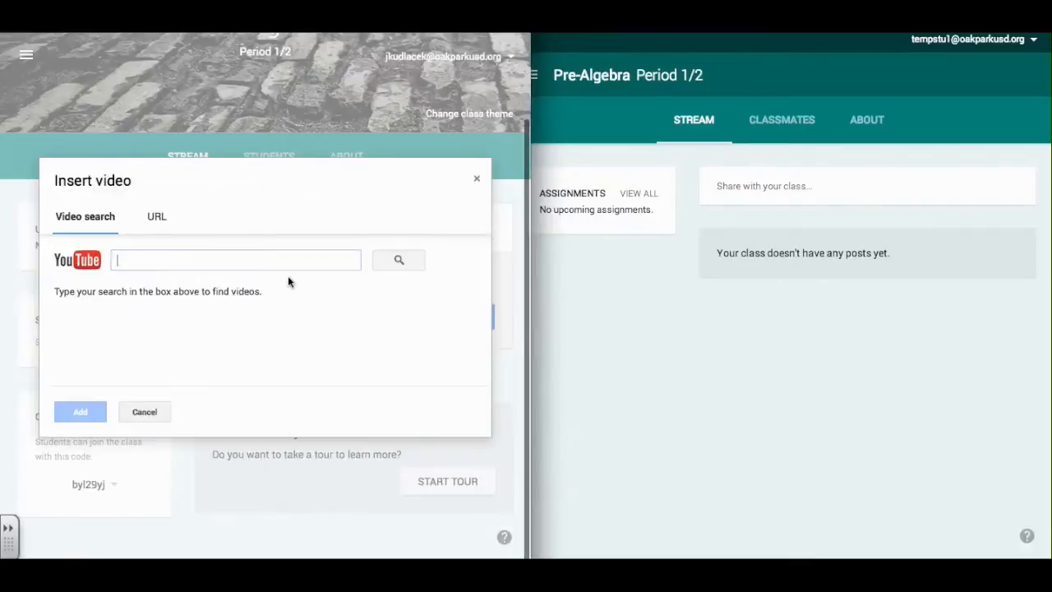
pyautogui.write('combining like ')
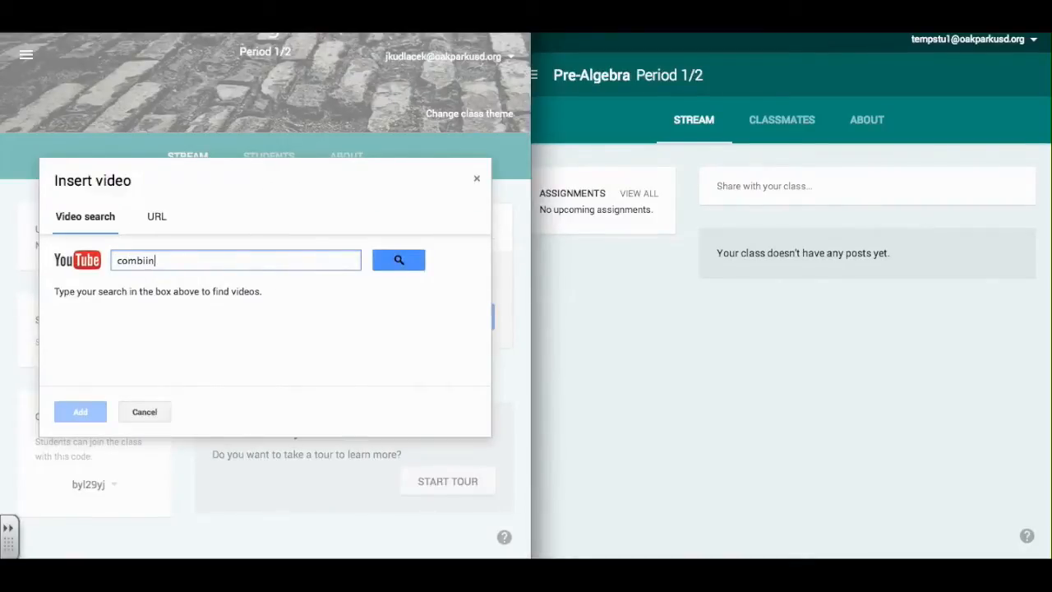
pyautogui.write('terms')
pyautogui.click(399, 261)
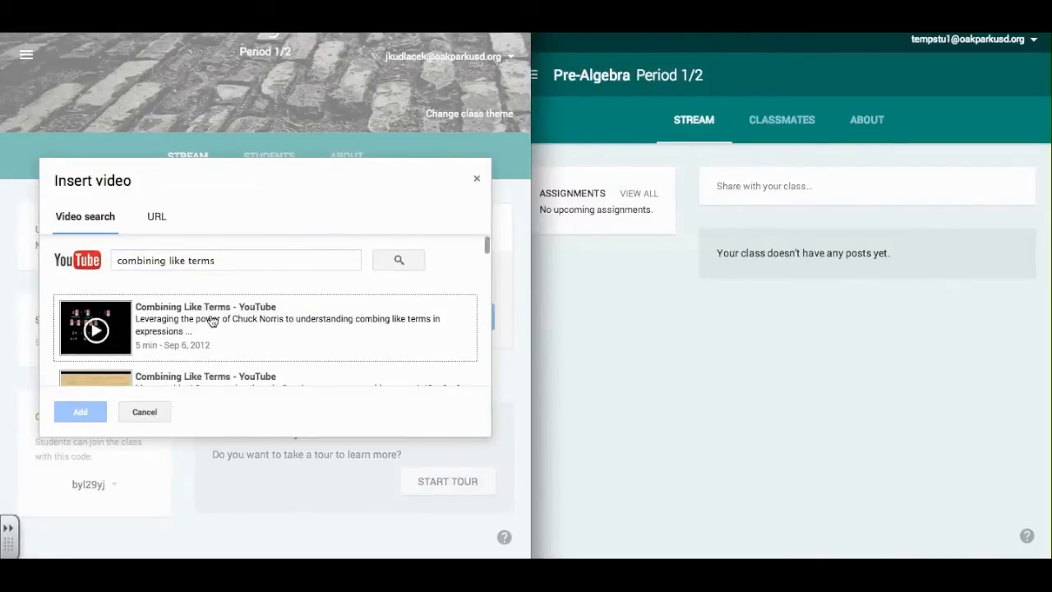
pyautogui.click(212, 320)
pyautogui.click(82, 413)
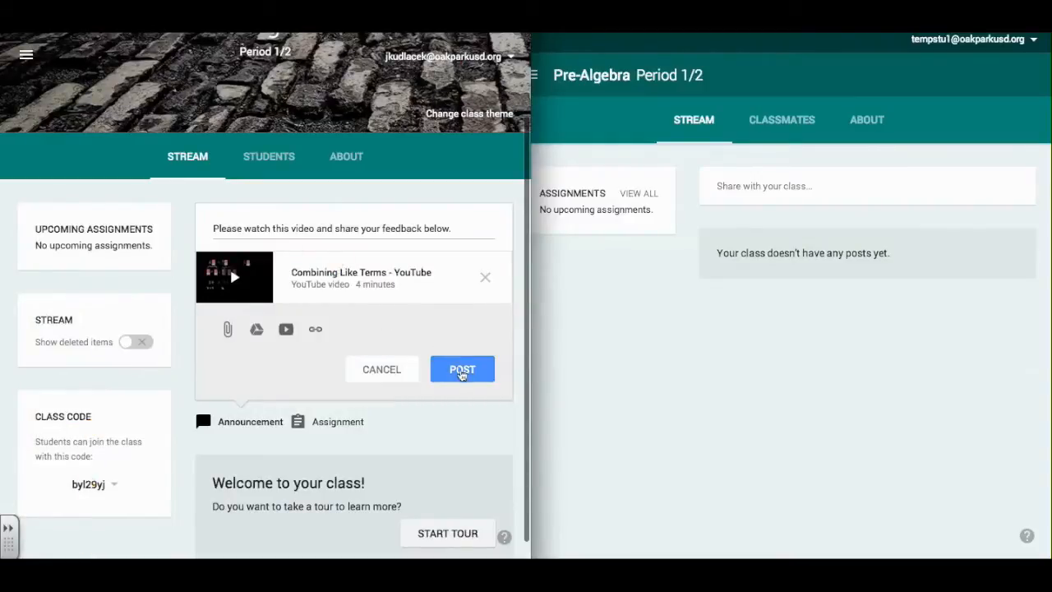
pyautogui.click(462, 372)
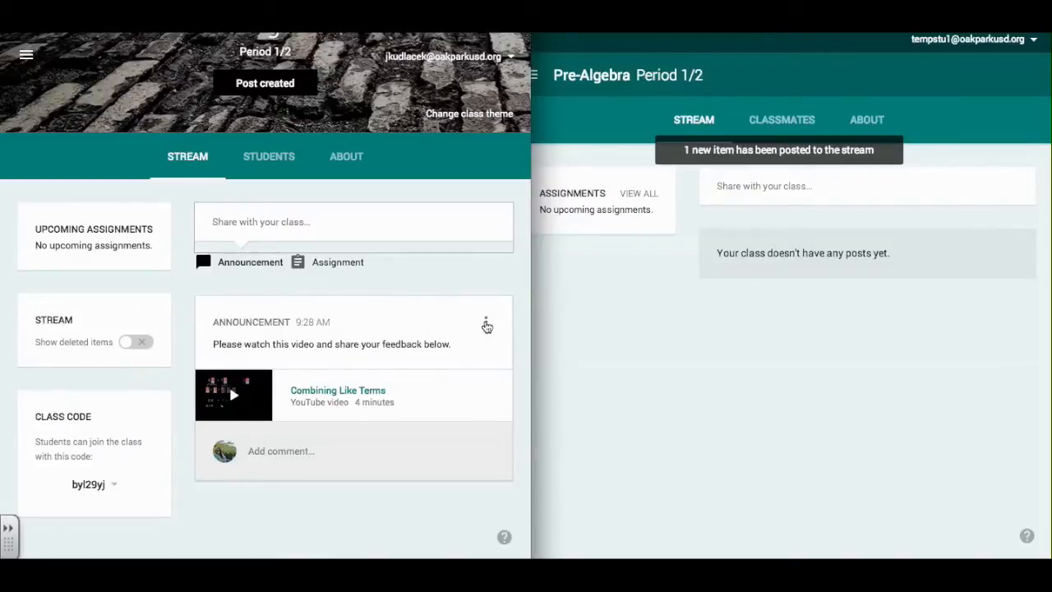
# Close the post's options menu unchanged, then load the '1 new item' notice in the student's stream.
pyautogui.click(486, 323)
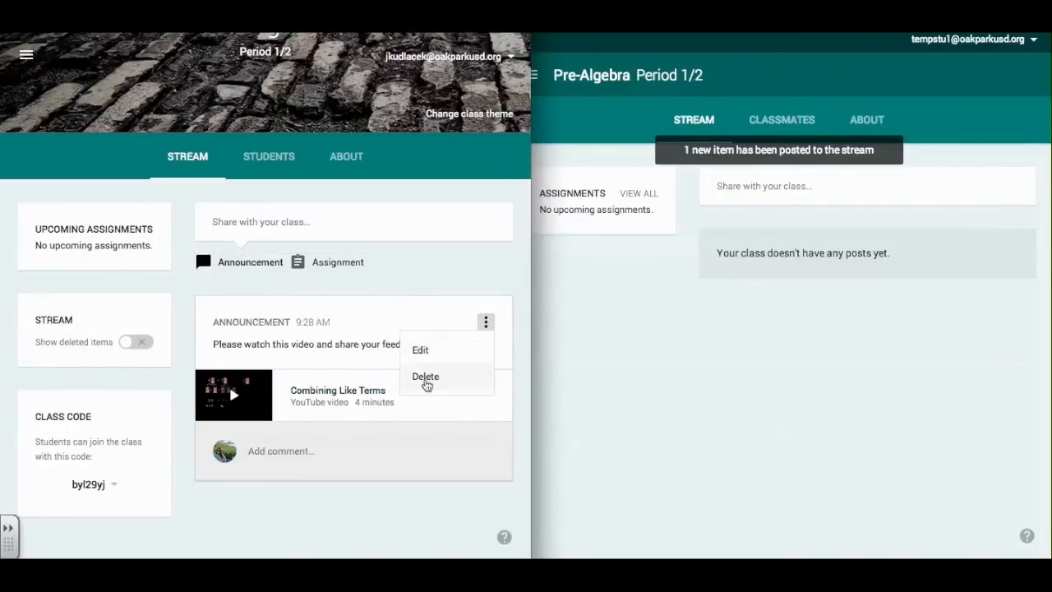
pyautogui.click(374, 306)
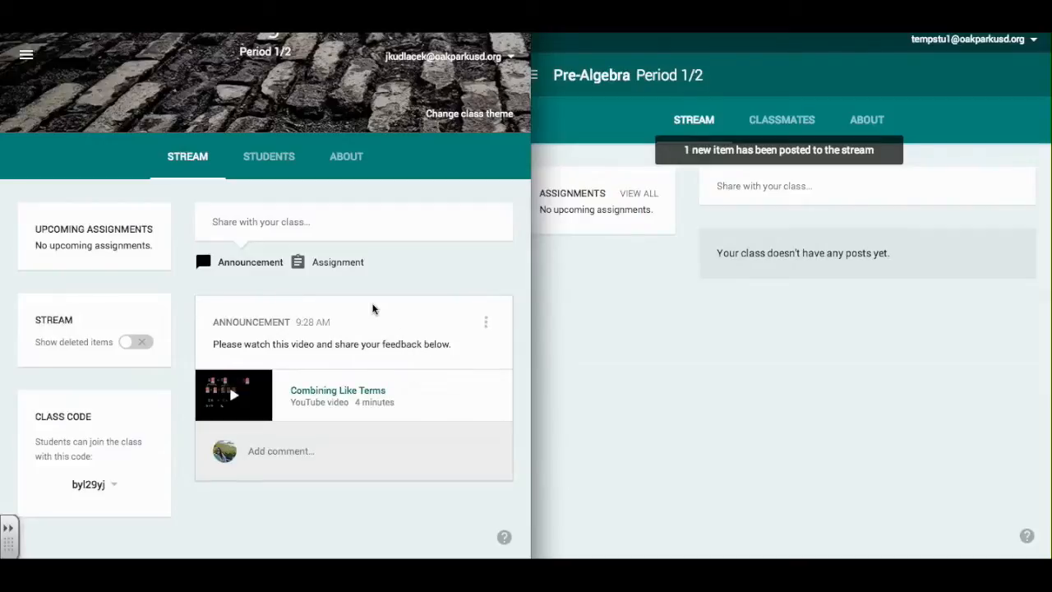
pyautogui.click(613, 309)
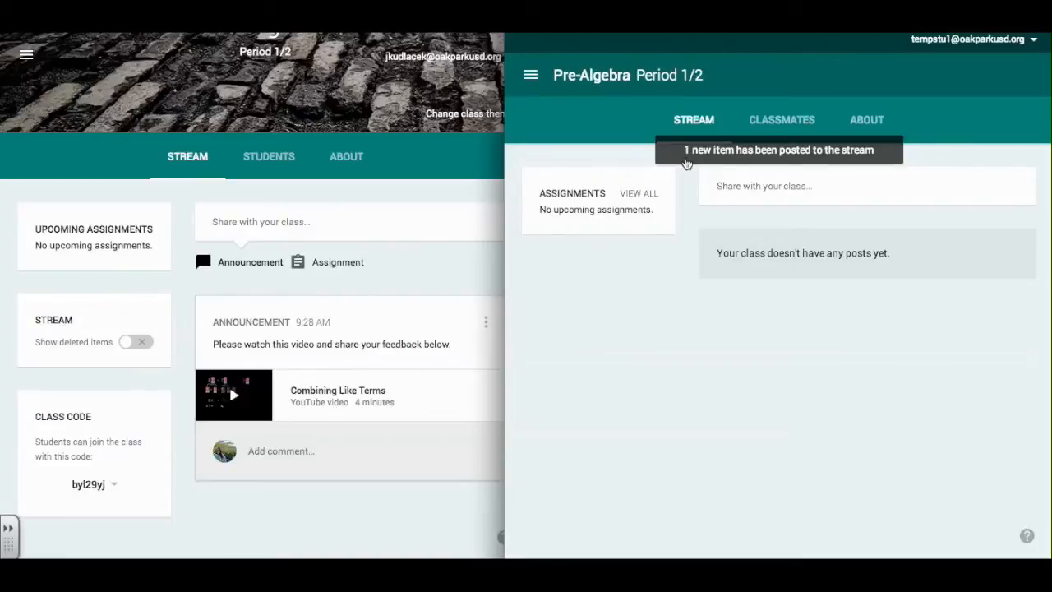
pyautogui.click(687, 163)
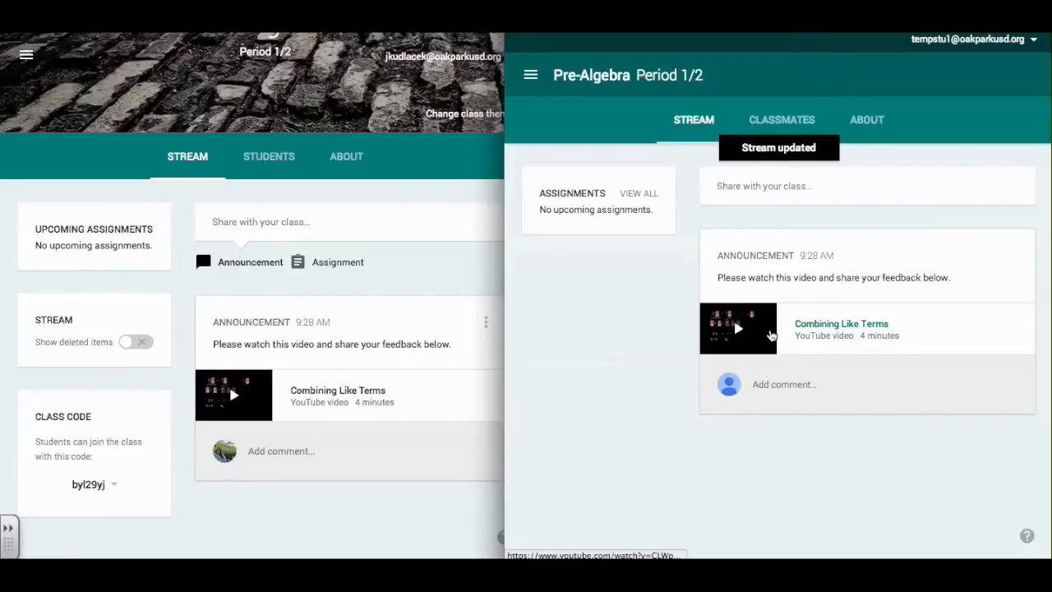
# Post the comment 'Great video -- very helpful!' under the announcement.
pyautogui.click(778, 384)
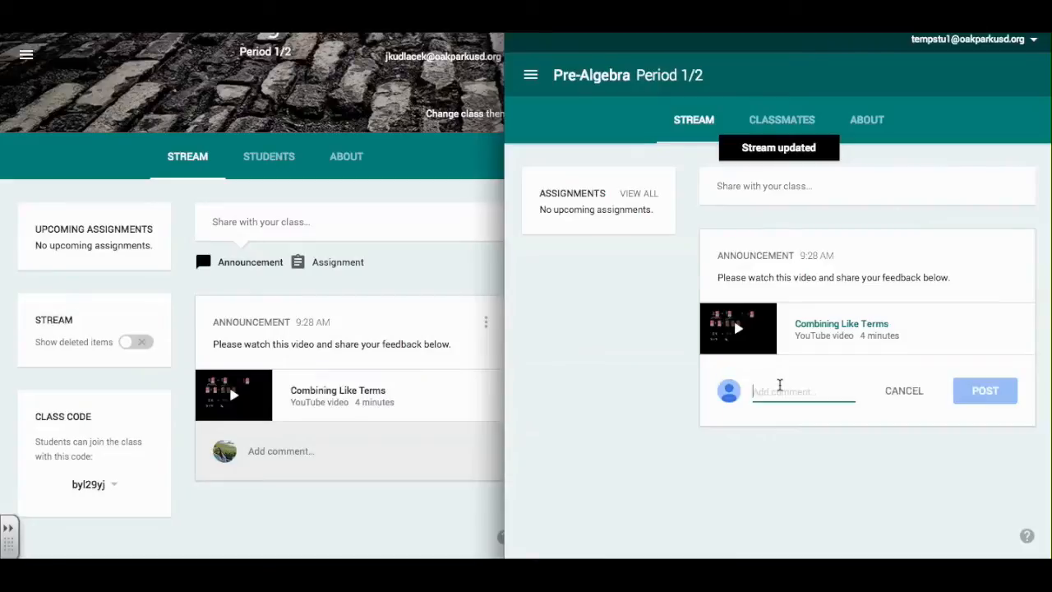
pyautogui.write('Grea')
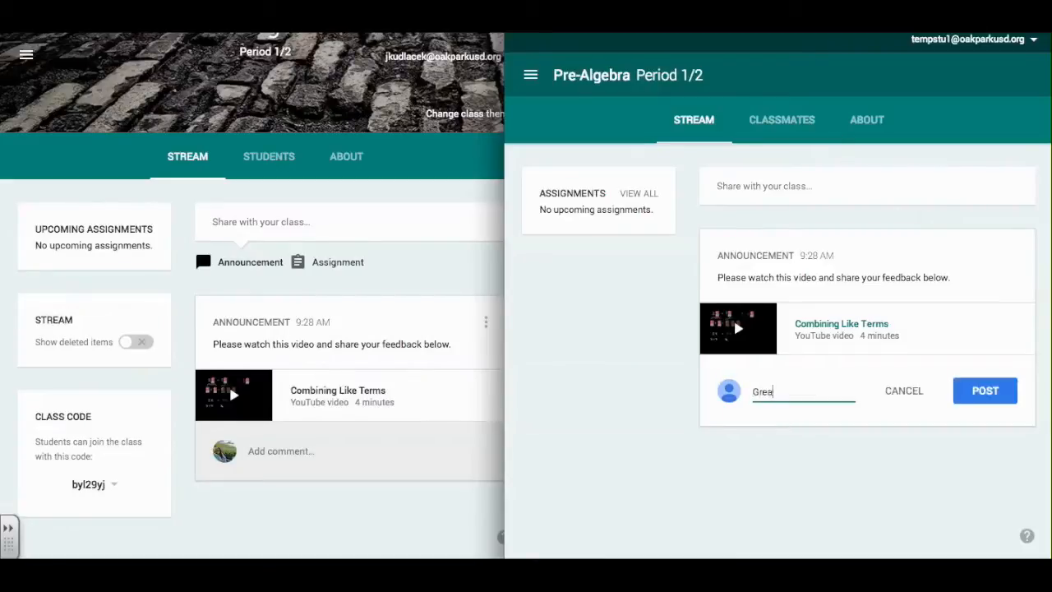
pyautogui.write('t video -- very helpful!')
pyautogui.click(971, 410)
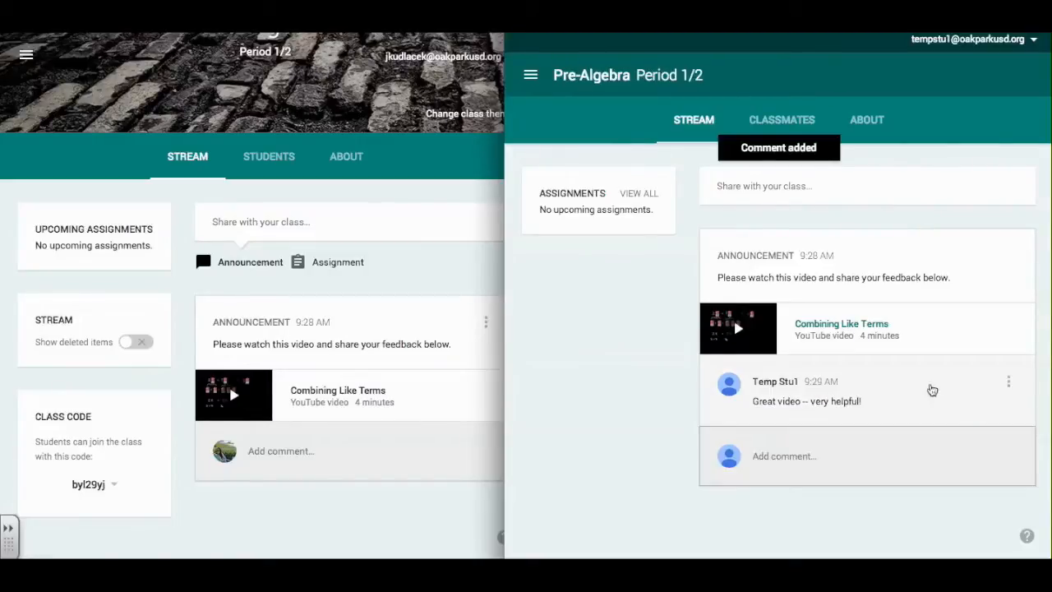
# Open and dismiss the comment's options menu, then view the comment in the teacher's window.
pyautogui.click(1008, 384)
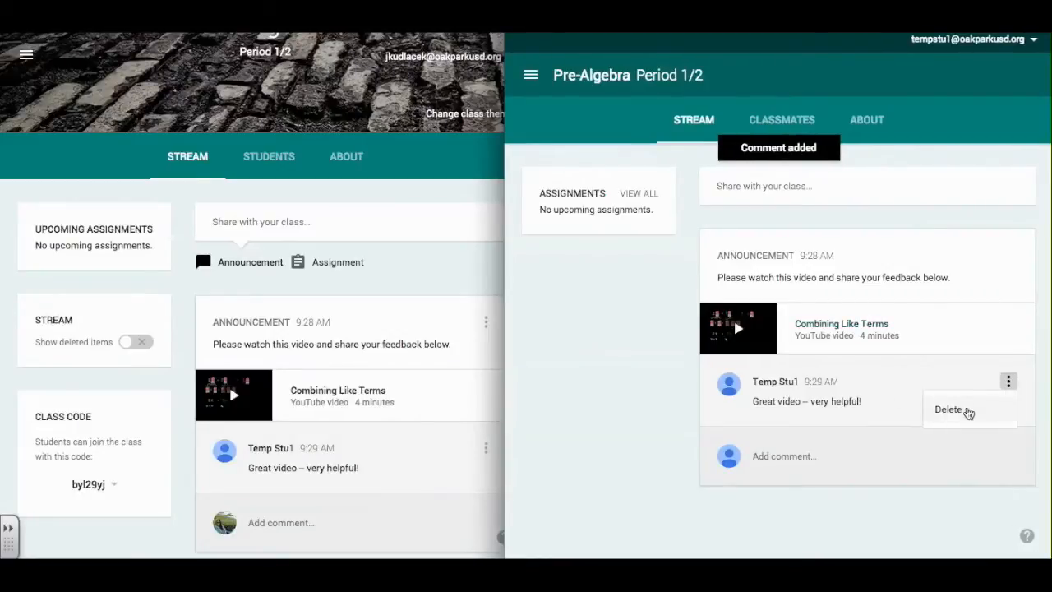
pyautogui.click(654, 399)
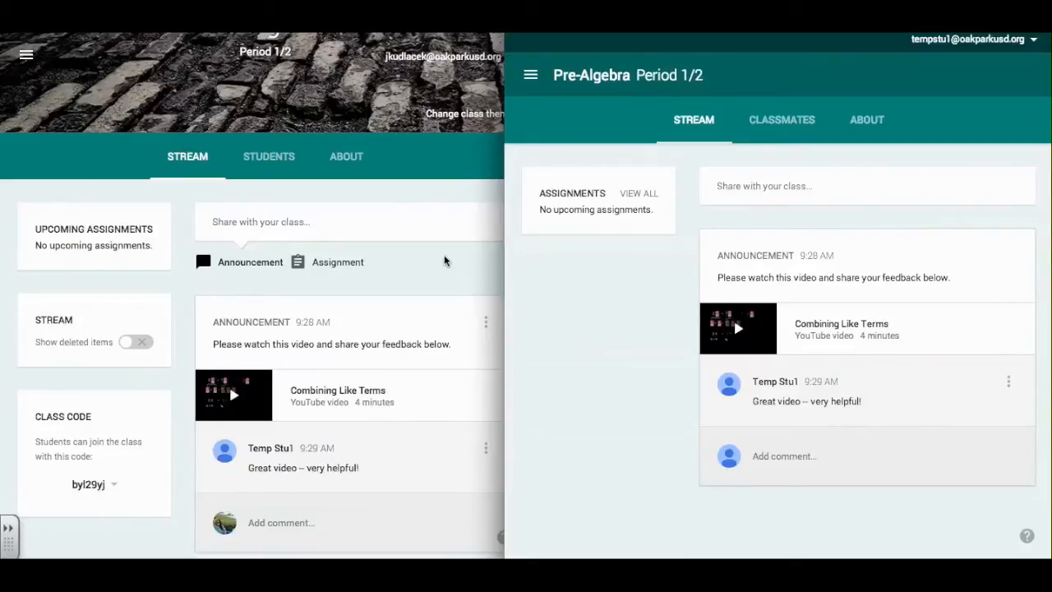
pyautogui.click(444, 261)
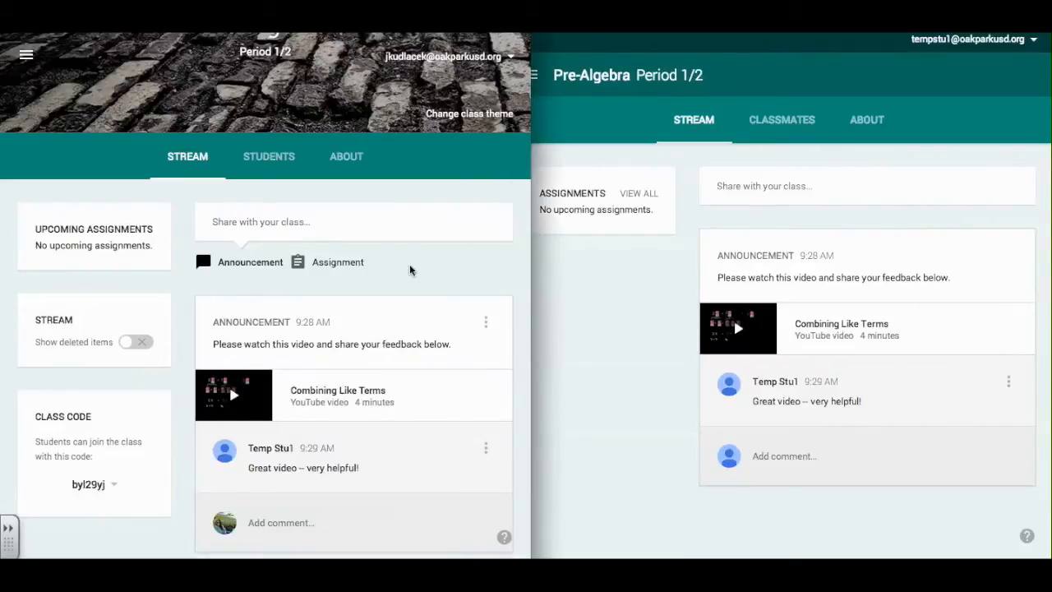
pyautogui.scroll(-1, 411, 270)
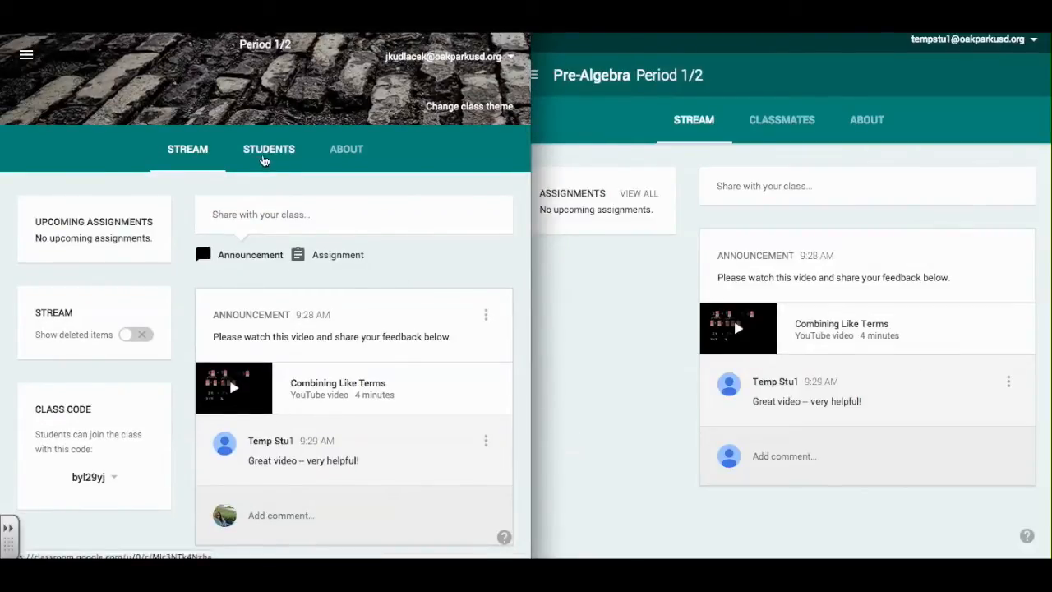
# Check the student roster and its 'Students can post and comment' permission, then return to the stream.
pyautogui.click(264, 156)
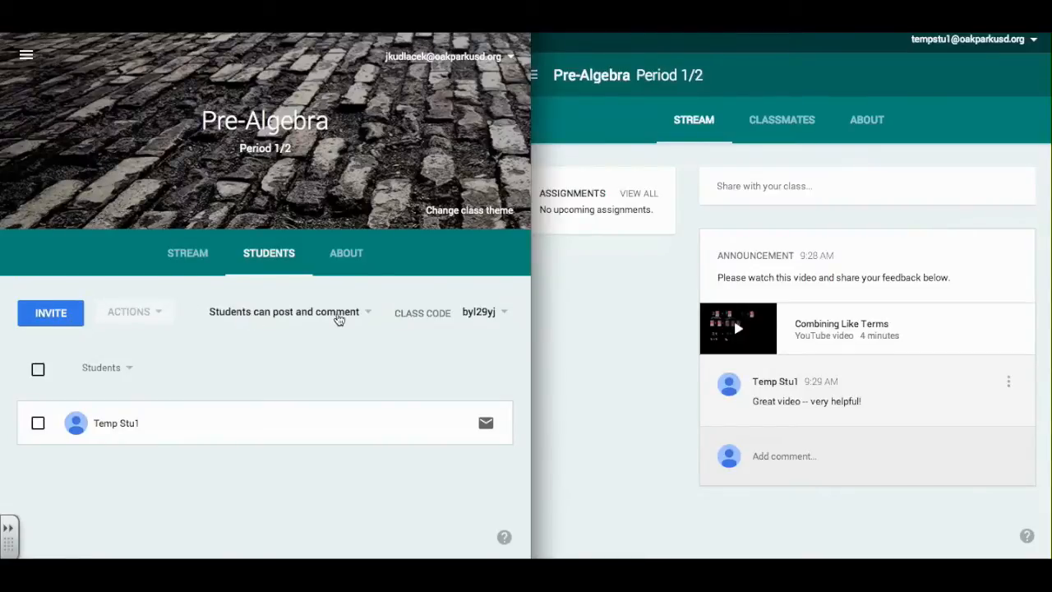
pyautogui.click(339, 317)
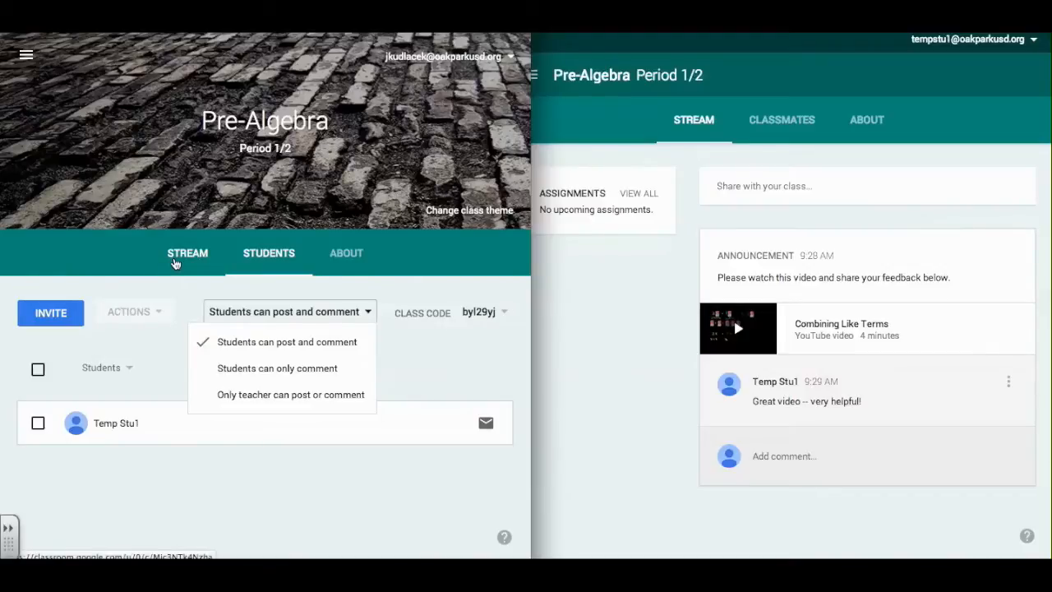
pyautogui.click(175, 261)
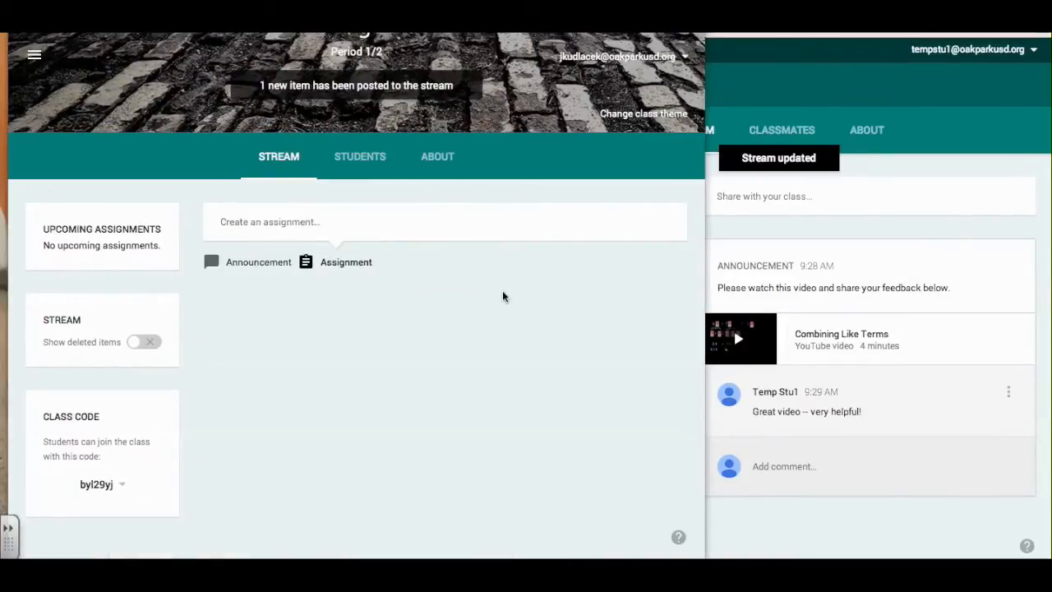
# Create assignment 'Combining Like Terms - HW 1' listing '1. Watch Khan Video' and '2. Complete CLT Terminology'.
pyautogui.click(348, 267)
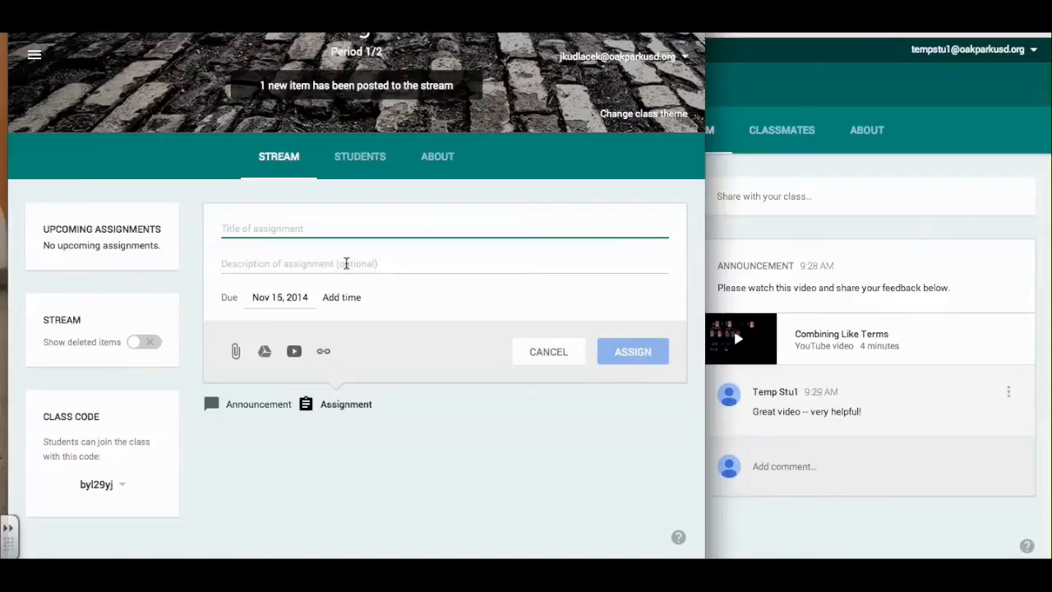
pyautogui.write('Combin')
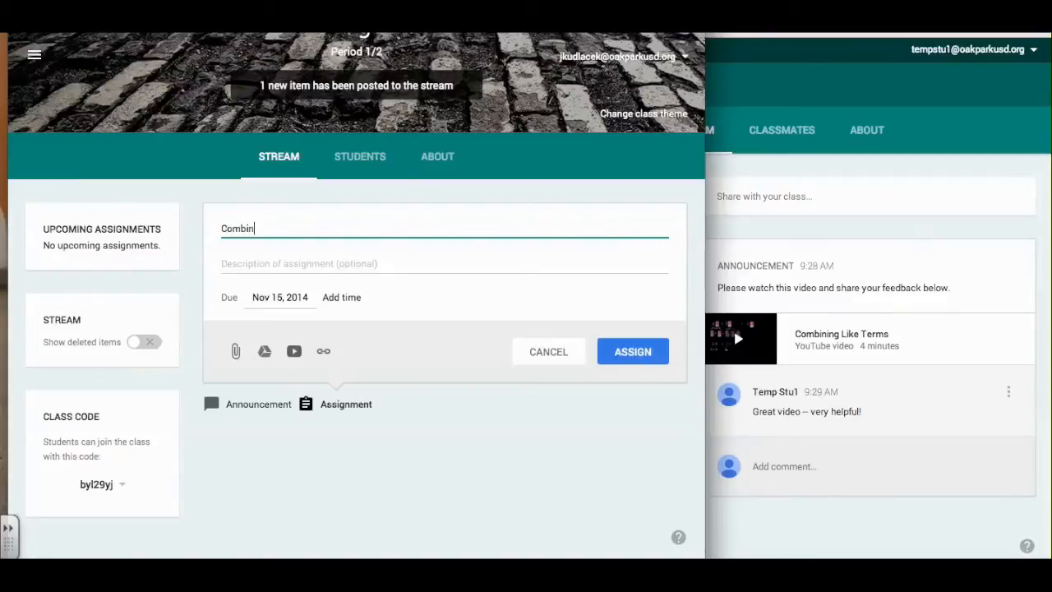
pyautogui.write('ing Like Terms - HW 1')
pyautogui.click(254, 265)
pyautogui.write('1. Watch ')
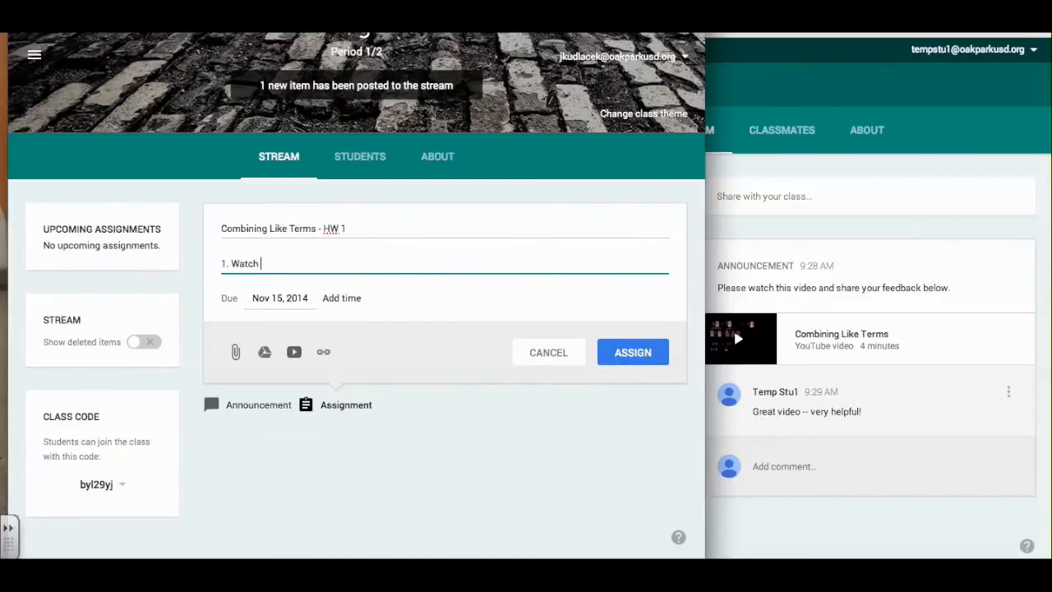
pyautogui.write('Khan Video')
pyautogui.press('Return')
pyautogui.write('2. COmplete')
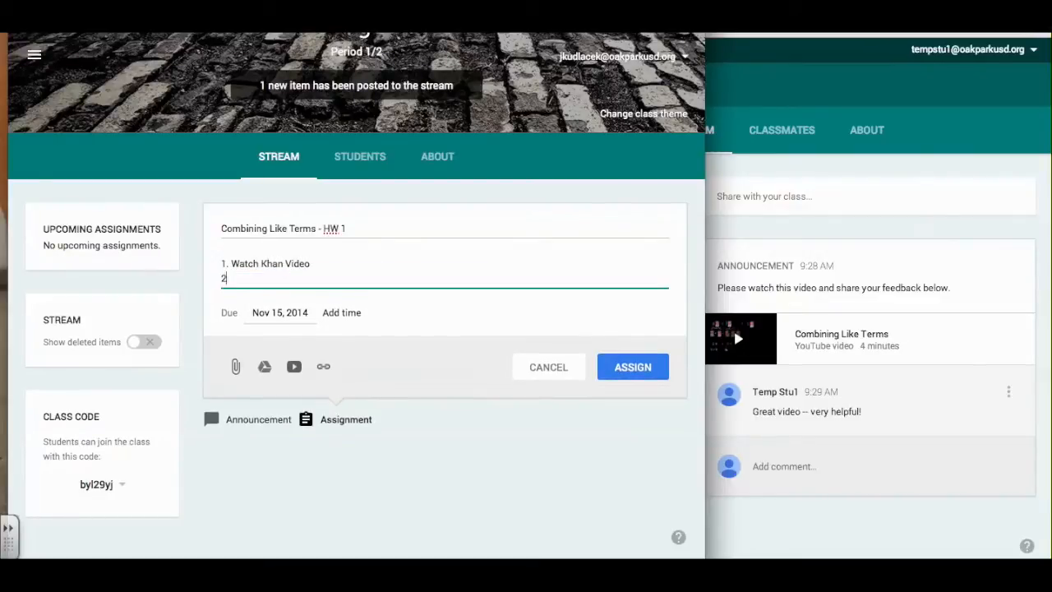
pyautogui.press('BackSpace')
pyautogui.press('BackSpace')
pyautogui.press('BackSpace')
pyautogui.press('BackSpace')
pyautogui.press('BackSpace')
pyautogui.press('BackSpace')
pyautogui.press('BackSpace')
pyautogui.write('omplete CLT Terminology')
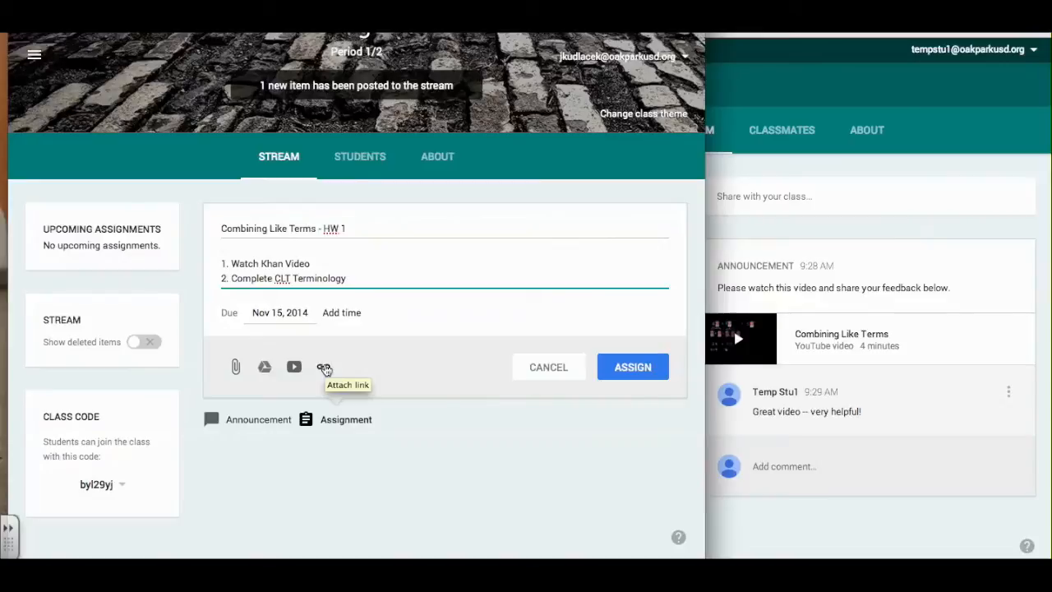
# Attach the copied Khan Academy combining like terms video URL to the assignment.
pyautogui.click(324, 368)
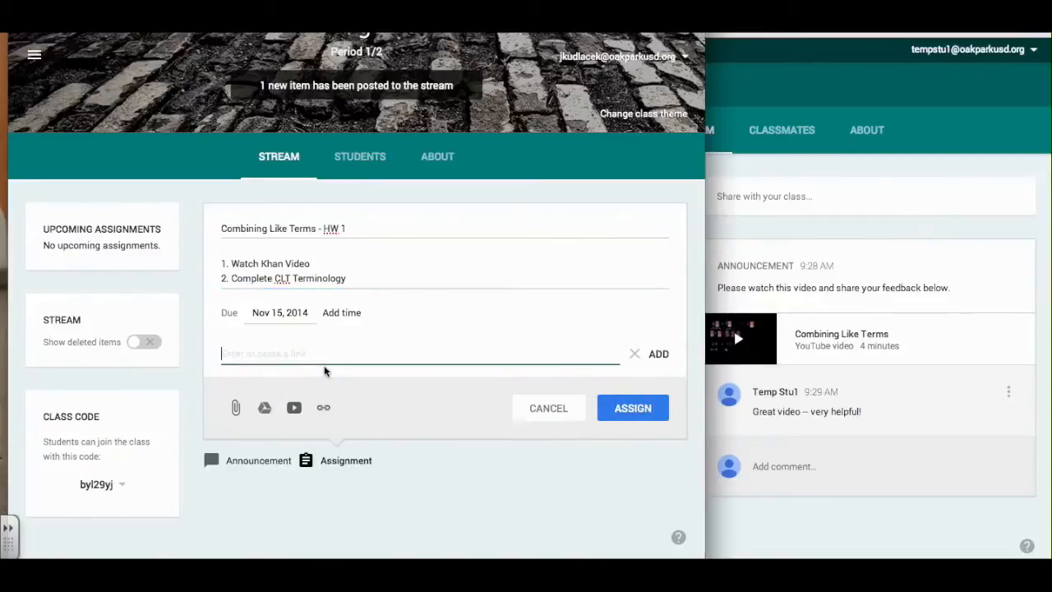
pyautogui.hotkey('ctrl', 'Tab')
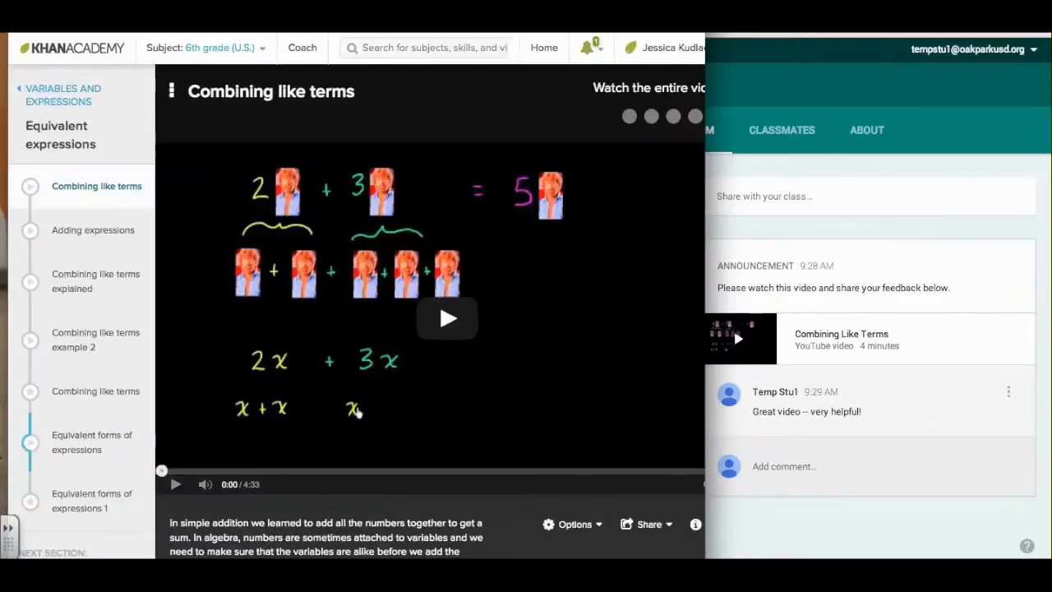
pyautogui.hotkey('ctrl', 'shift', 'Tab')
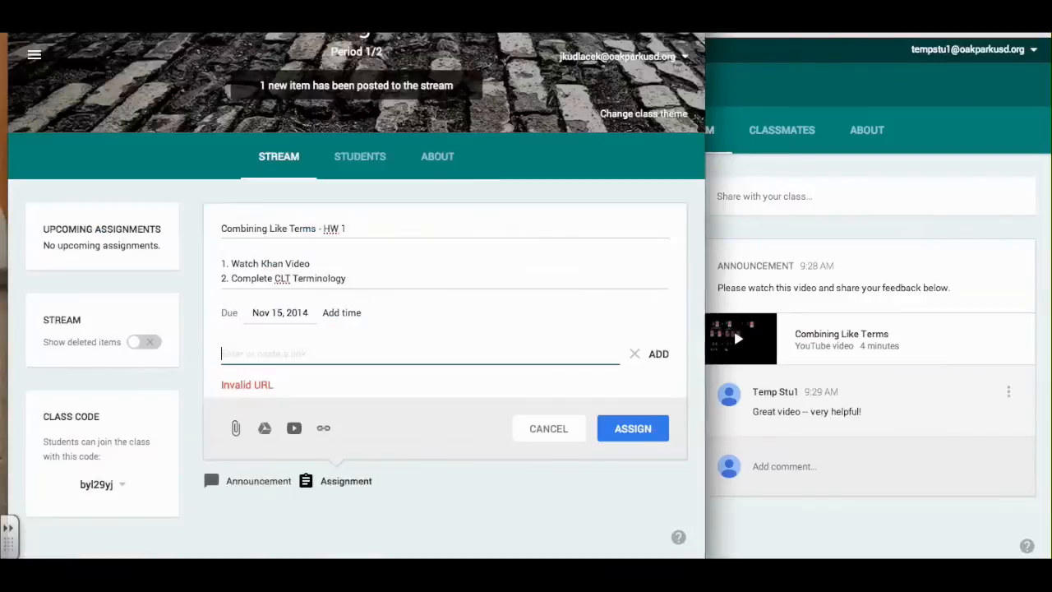
pyautogui.write('https://www.khanacademy.org/math/cc-sixth-grade-math/cc-6th-expressions-and-variables/cc-6th-equivalent-expressions/v/combining-like-terms')
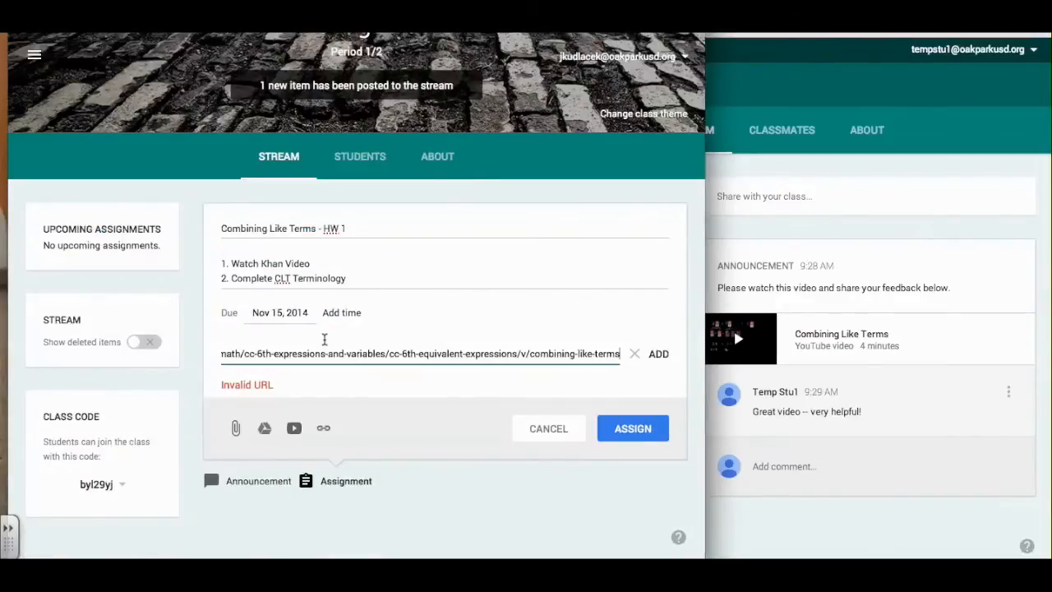
pyautogui.click(659, 353)
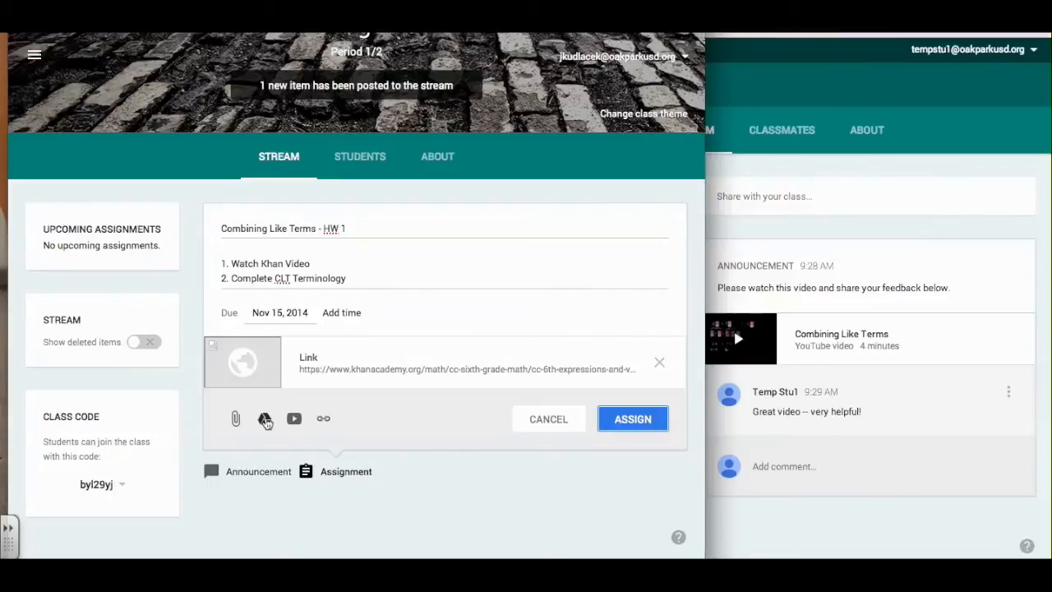
# Attach the CLT Terminology document from Google Drive to the assignment.
pyautogui.click(265, 421)
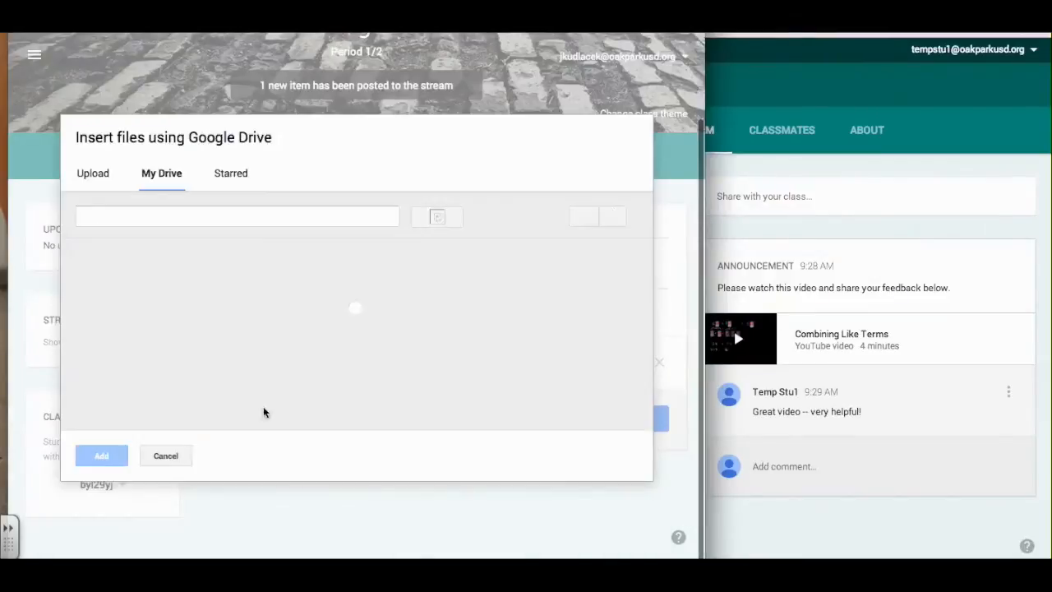
pyautogui.scroll(-5, 236, 374)
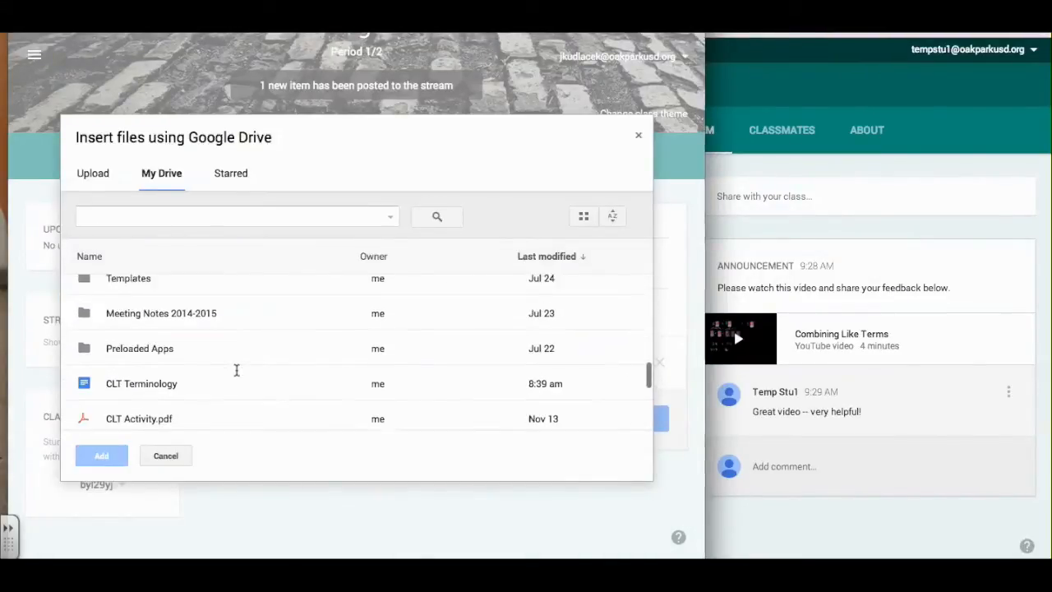
pyautogui.click(152, 376)
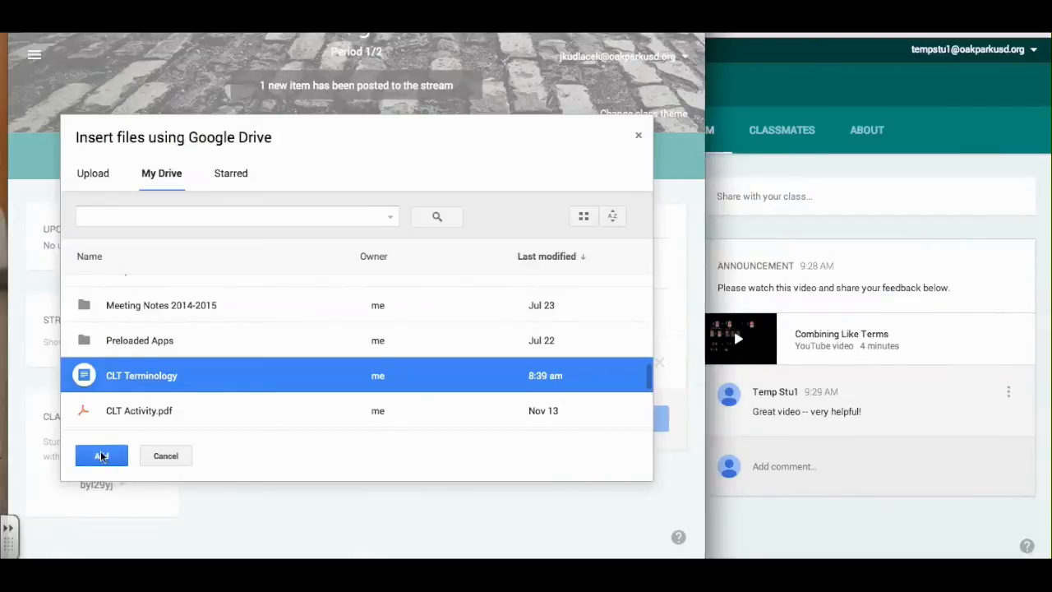
pyautogui.click(101, 457)
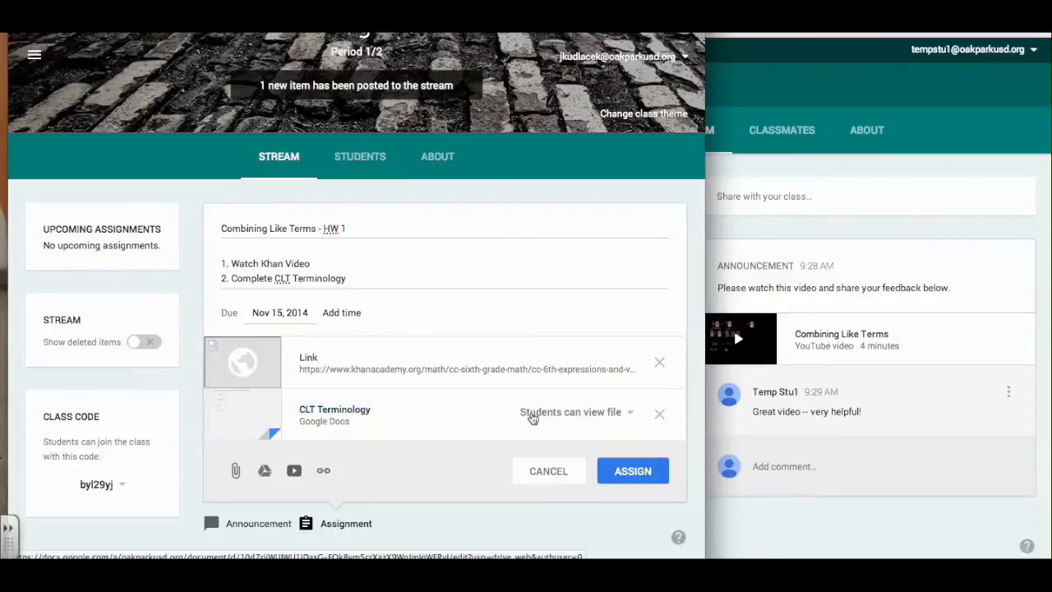
# Set the doc to 'Make a copy for each student' and assign the homework.
pyautogui.click(622, 416)
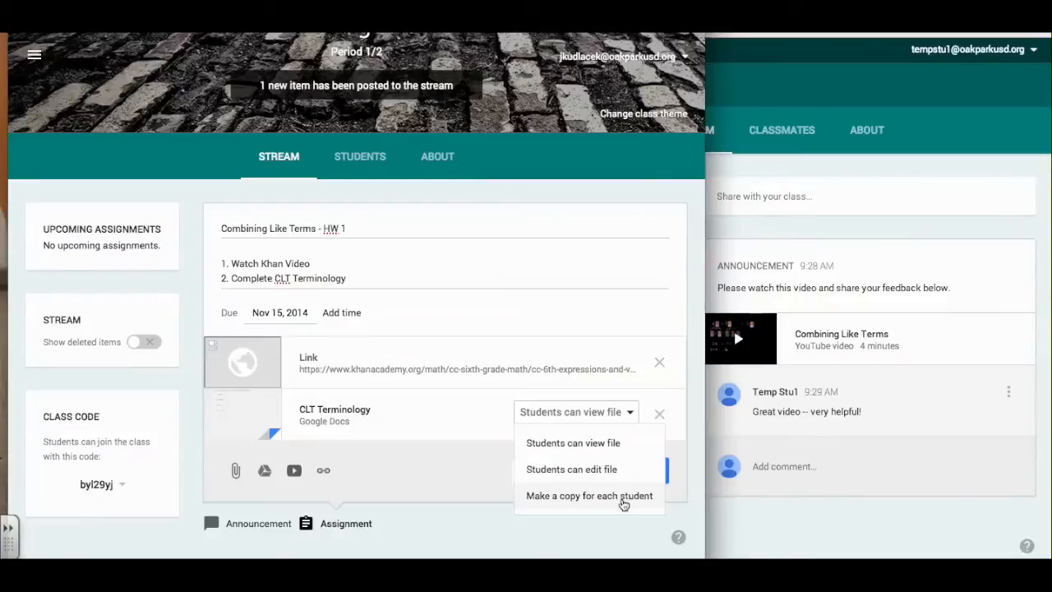
pyautogui.click(623, 497)
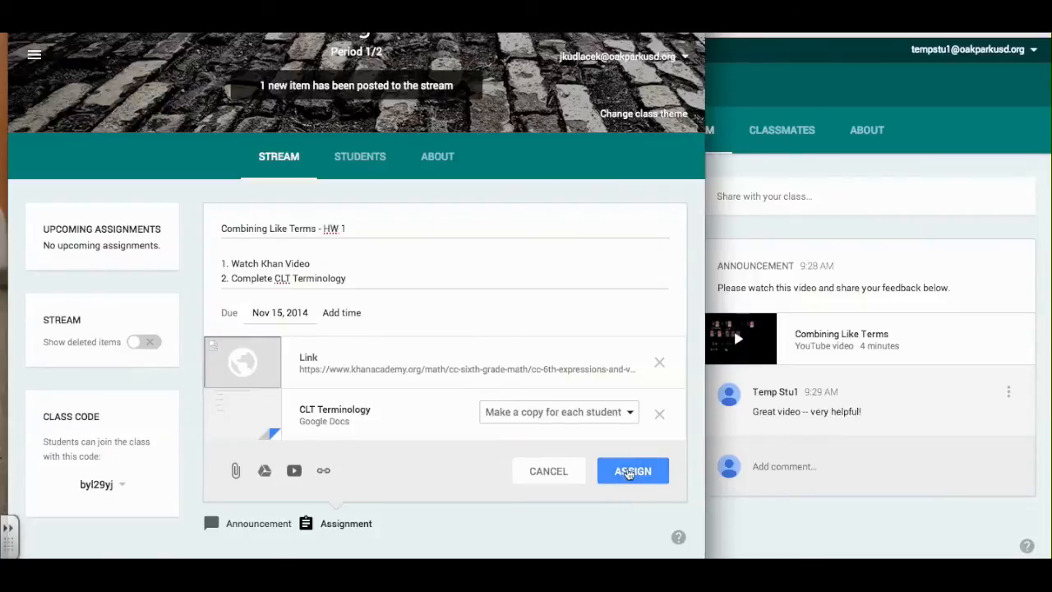
pyautogui.click(627, 473)
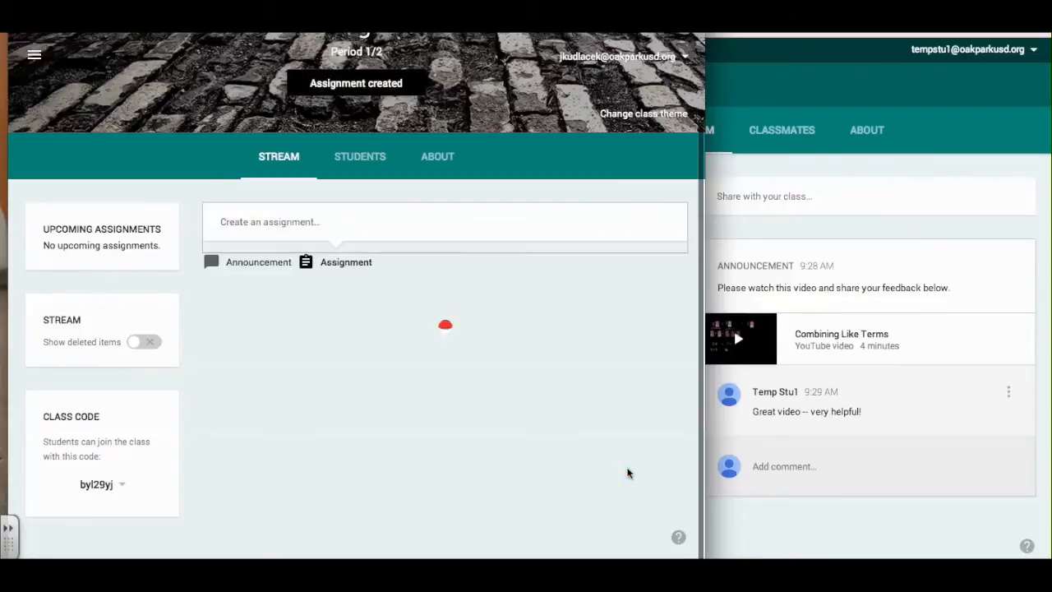
# Check the posted assignment's options, narrow the teacher window, and bring the student window forward.
pyautogui.scroll(-2, 627, 468)
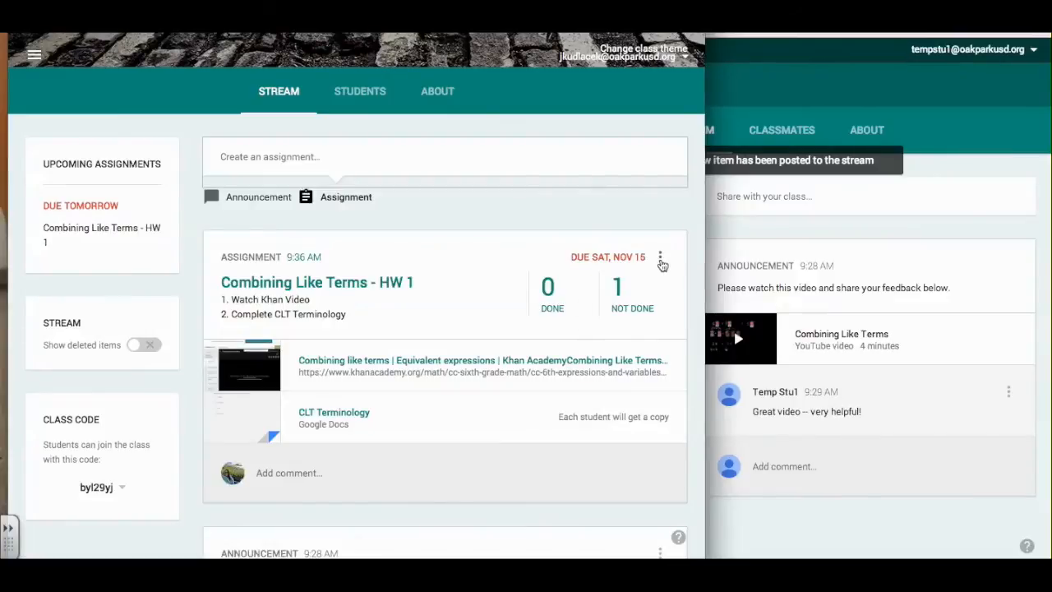
pyautogui.click(660, 260)
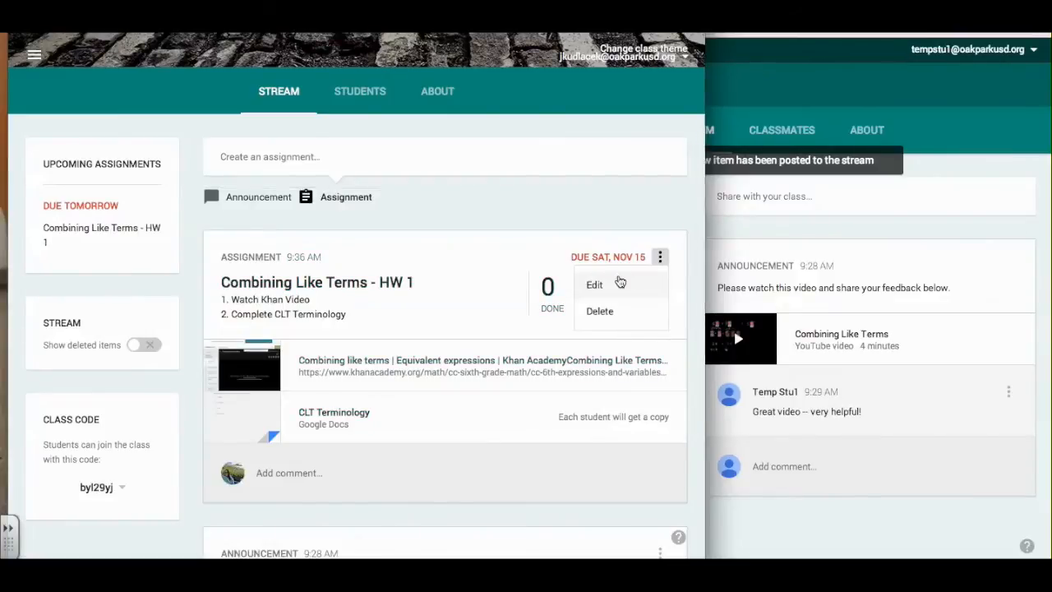
pyautogui.click(700, 307)
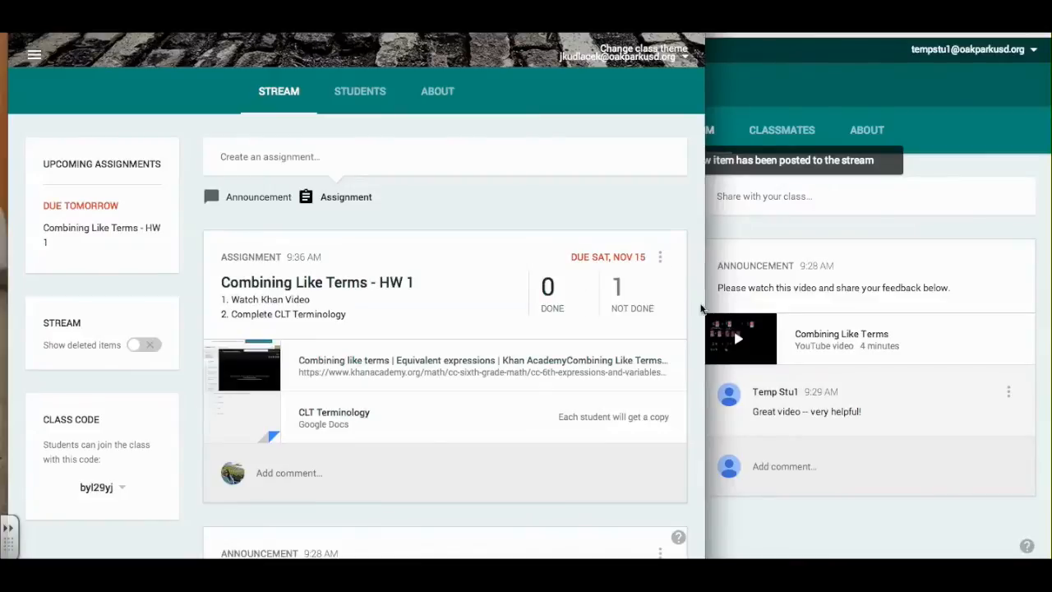
pyautogui.moveTo(705, 306); pyautogui.dragTo(513, 286)
pyautogui.click(604, 368)
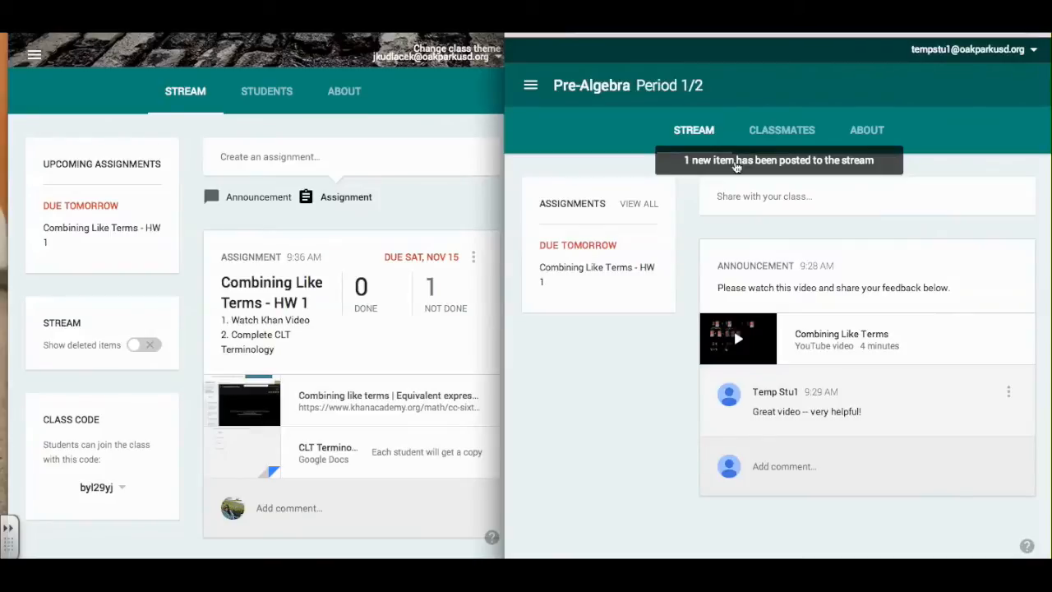
# As the student, open Combining Like Terms - HW 1 and its personal CLT Terminology copy.
pyautogui.click(737, 162)
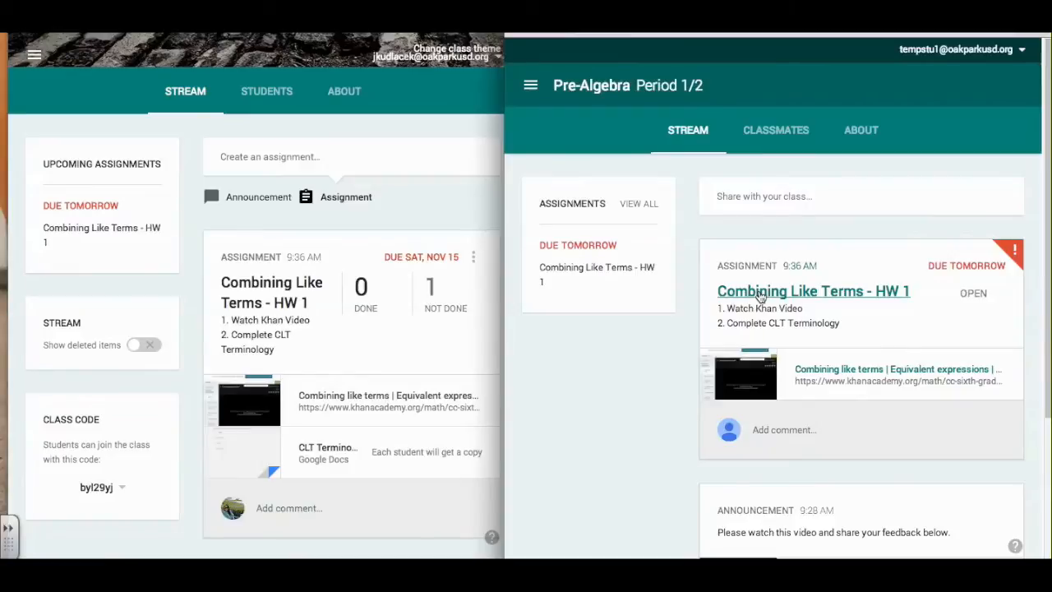
pyautogui.click(760, 295)
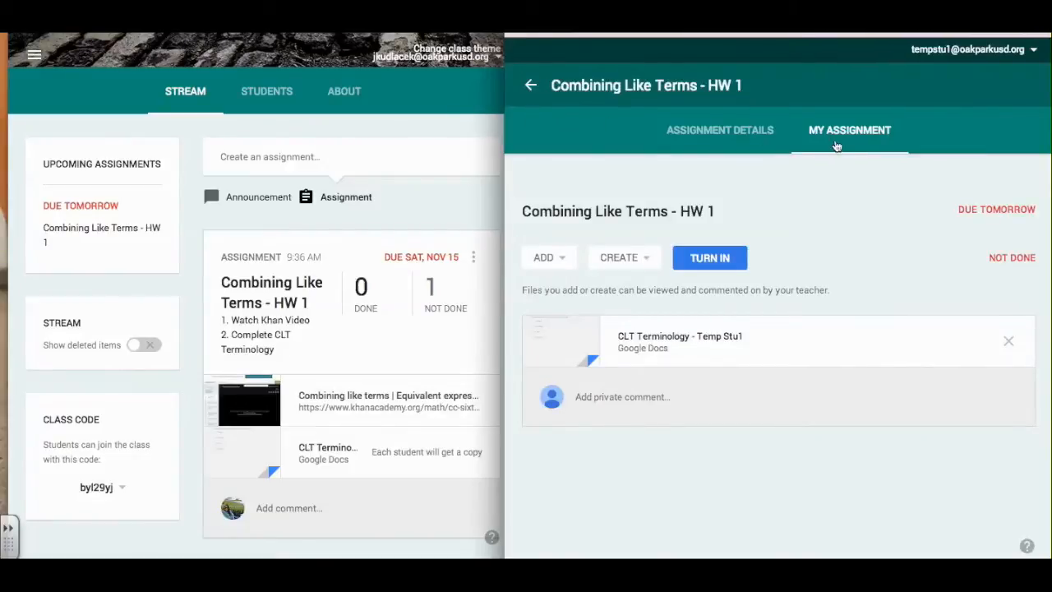
pyautogui.click(747, 134)
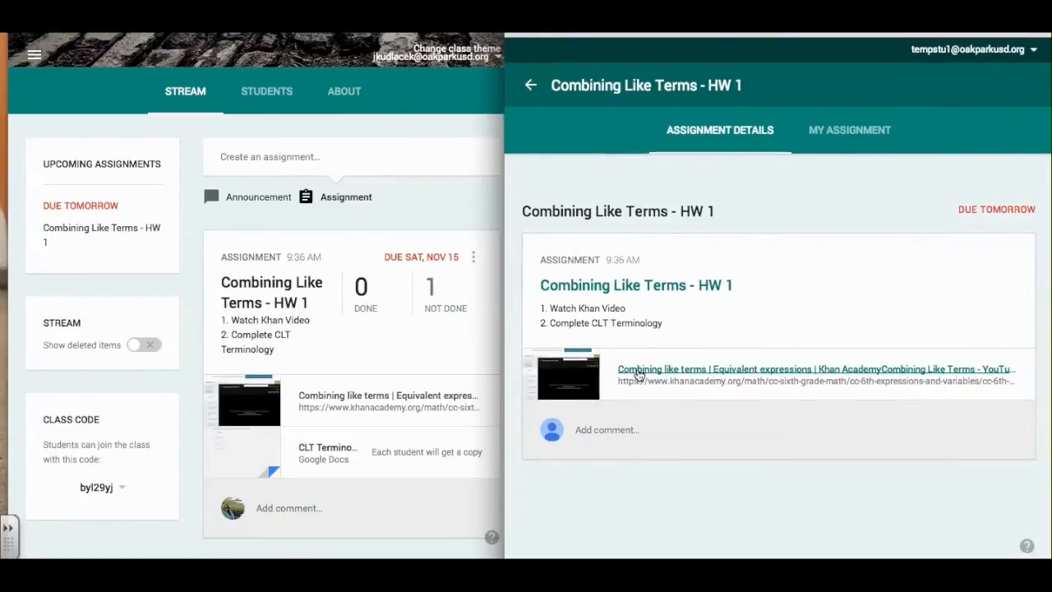
pyautogui.click(854, 132)
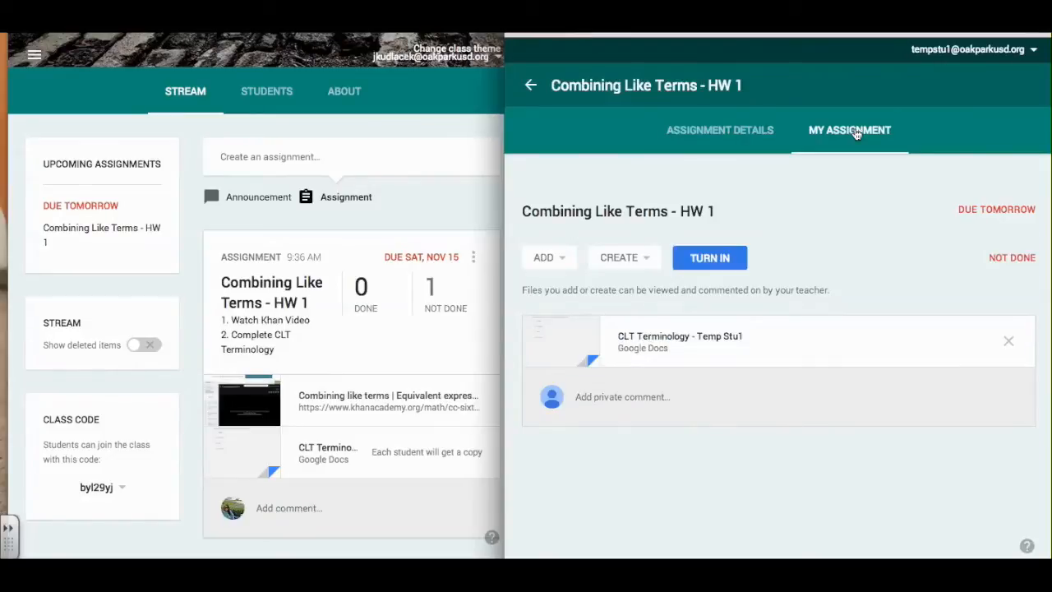
pyautogui.click(655, 341)
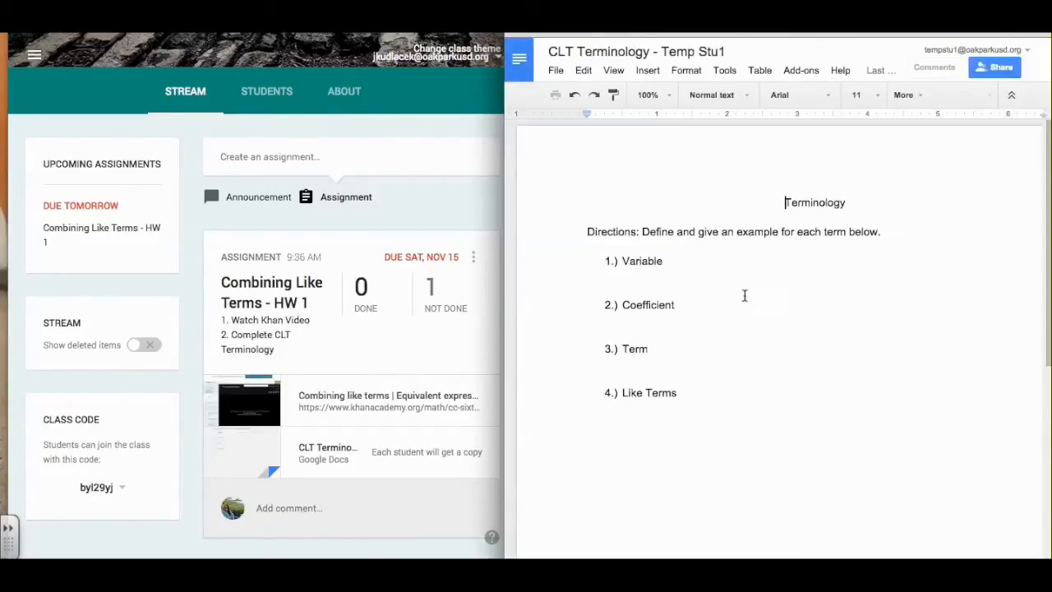
# Type placeholder answers after Variable, Coefficient, Term and Like Terms, then choose Turn In.
pyautogui.click(690, 260)
pyautogui.write(': sajfksdjfaskd')
pyautogui.click(701, 305)
pyautogui.write(': skjdhf;aksdjfas')
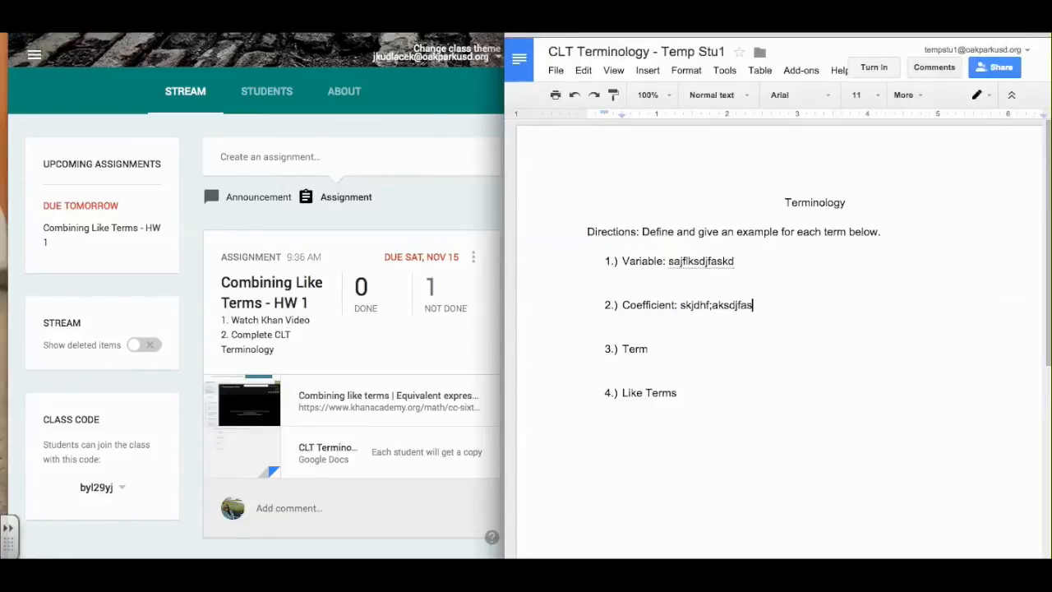
pyautogui.click(676, 349)
pyautogui.write(': sdkjfhsdjf')
pyautogui.click(679, 393)
pyautogui.write(': aksjdfa;skldf')
pyautogui.click(871, 71)
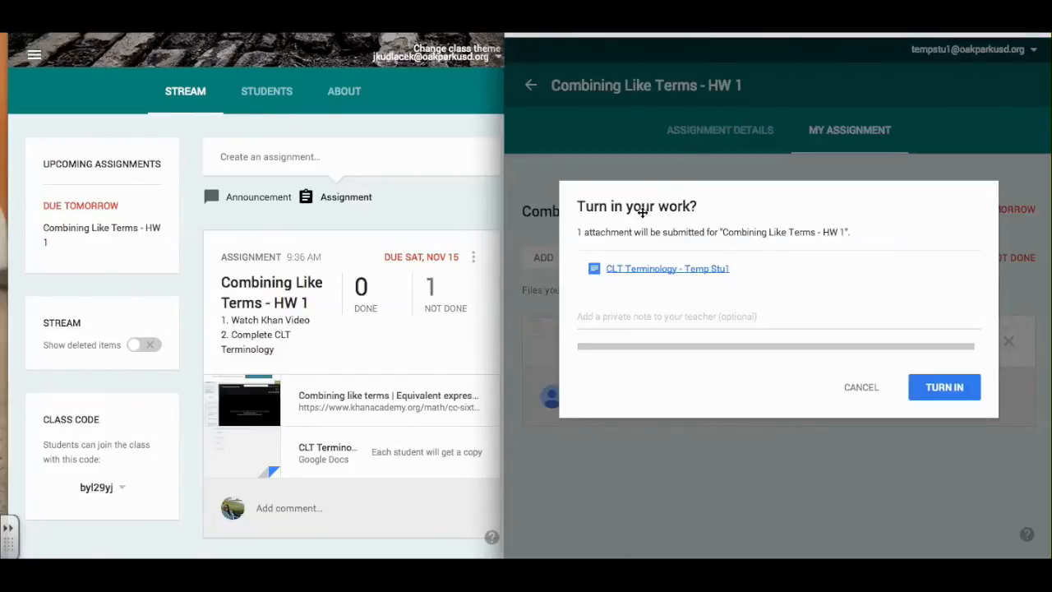
# Turn in the worksheet with a private note asking the teacher to work on it tomorrow.
pyautogui.click(589, 318)
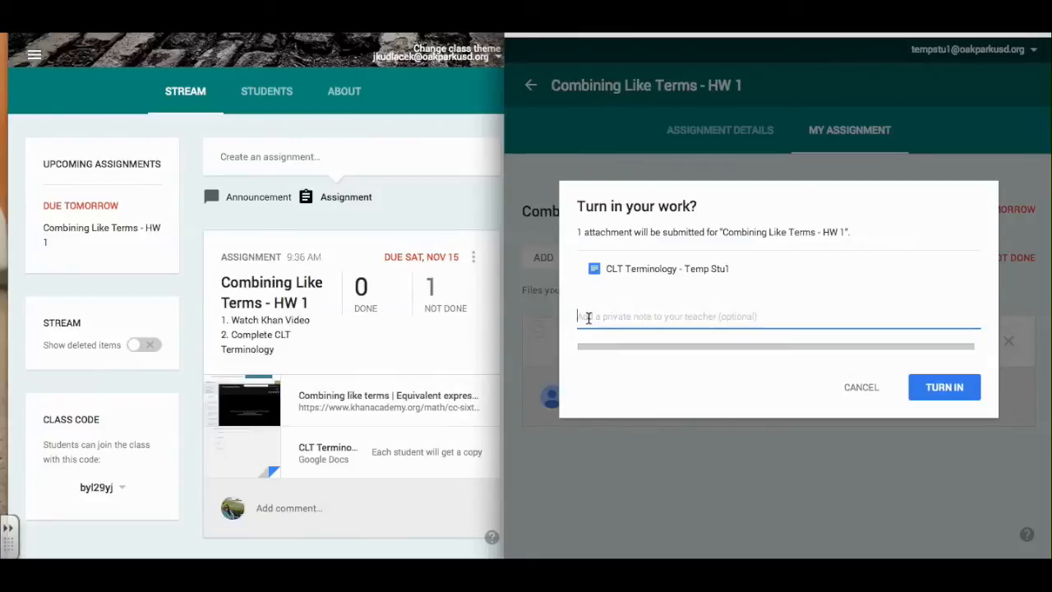
pyautogui.write('Mrs. K')
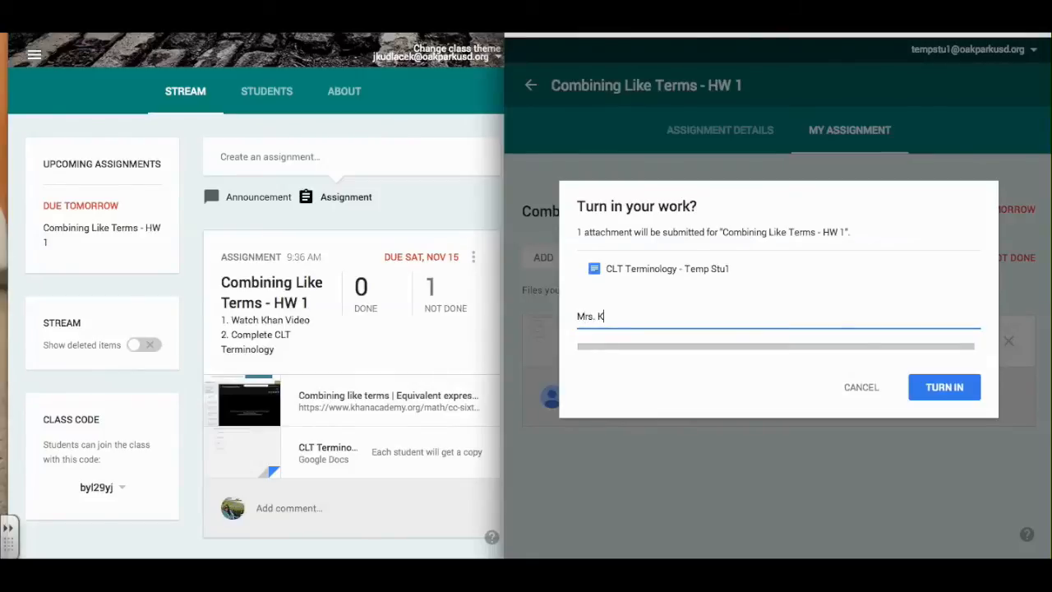
pyautogui.write(', I do not understand this. ')
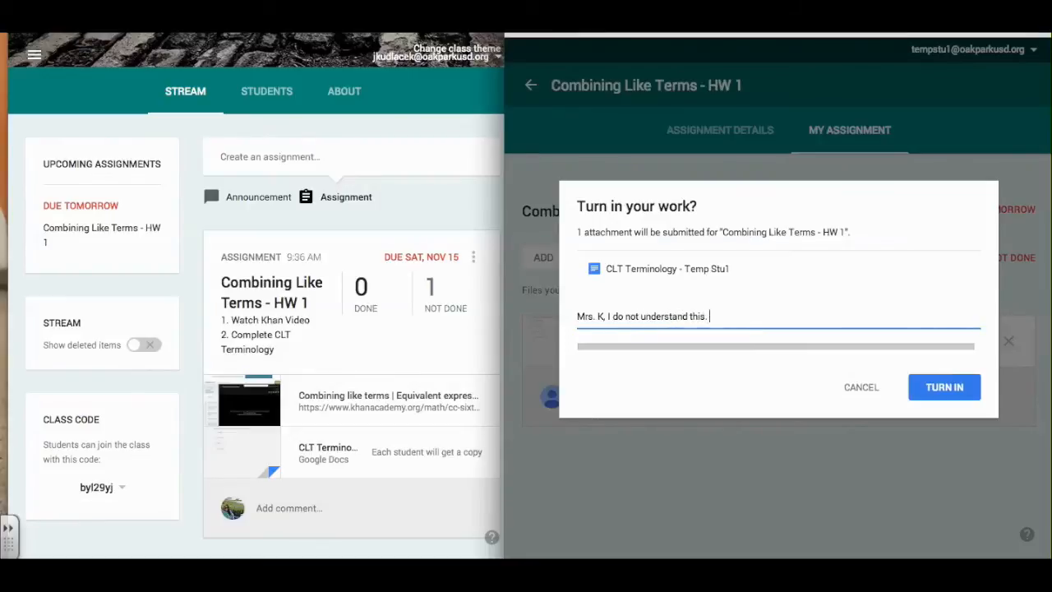
pyautogui.write('Can we work on it tomorrow?')
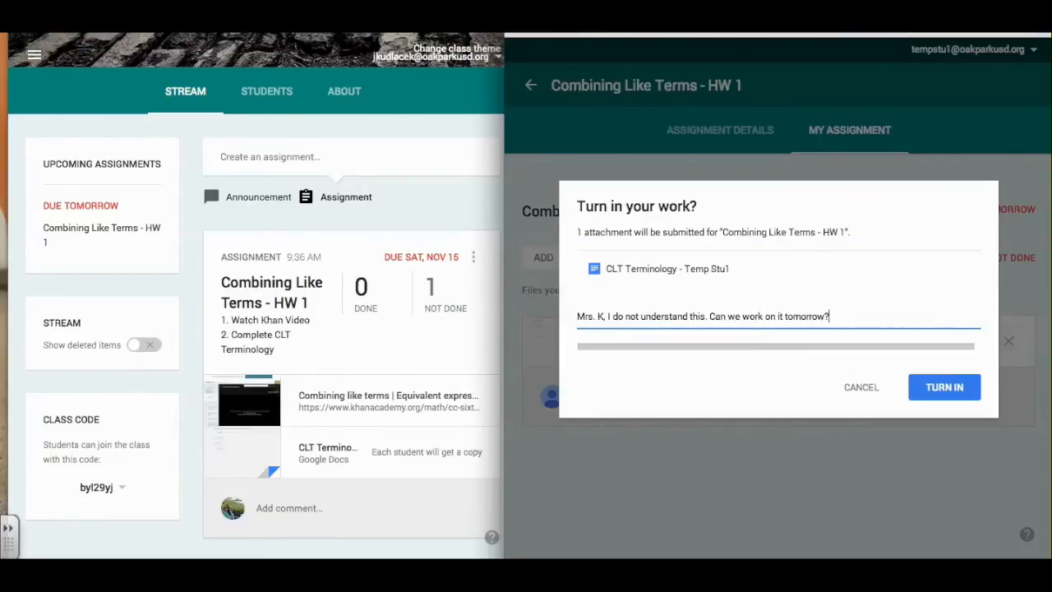
pyautogui.click(943, 399)
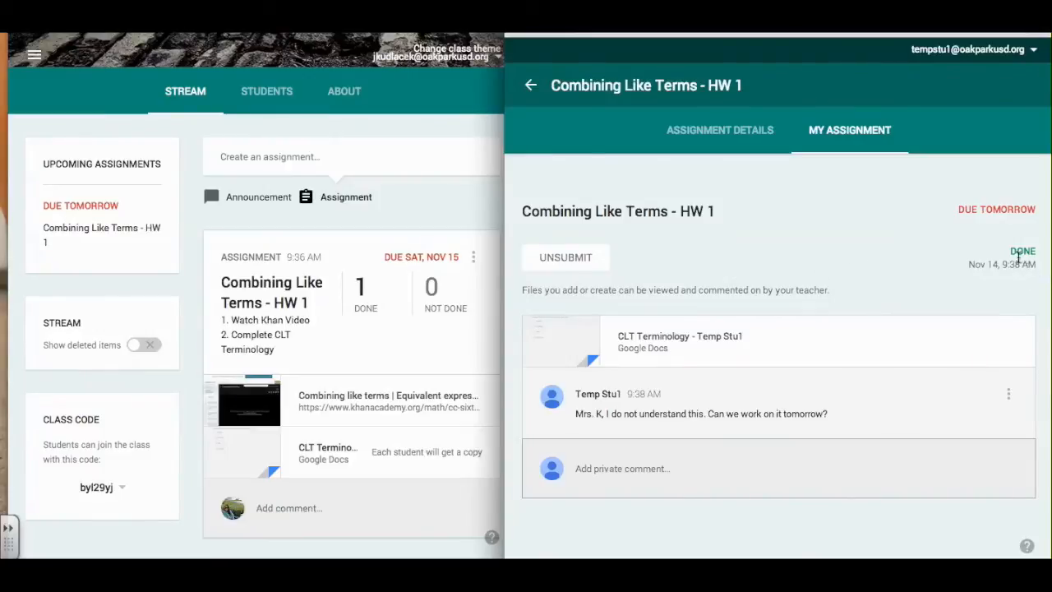
pyautogui.moveTo(1009, 251); pyautogui.dragTo(1037, 251)
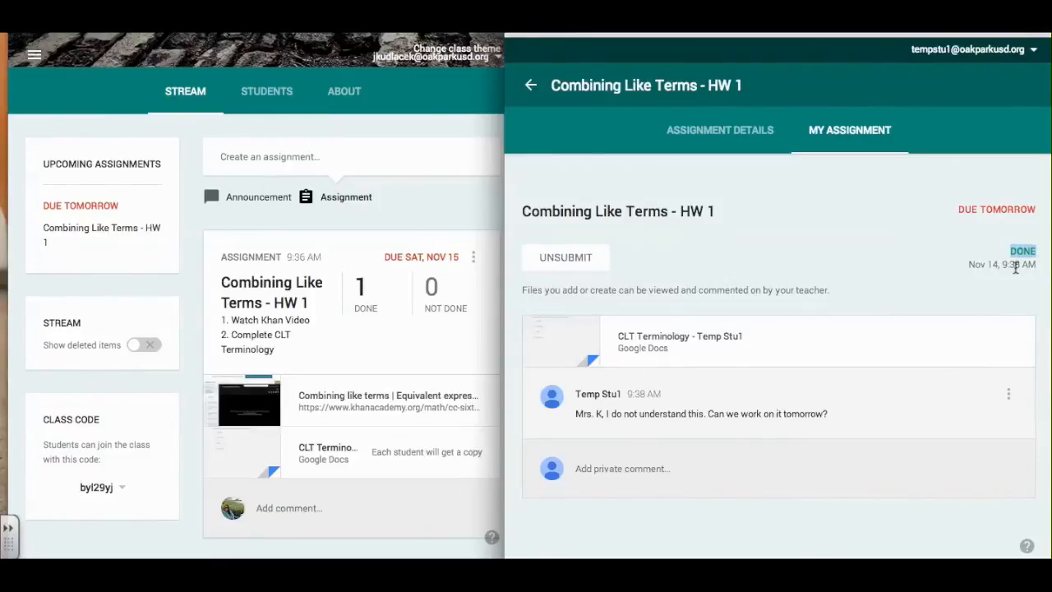
pyautogui.click(675, 416)
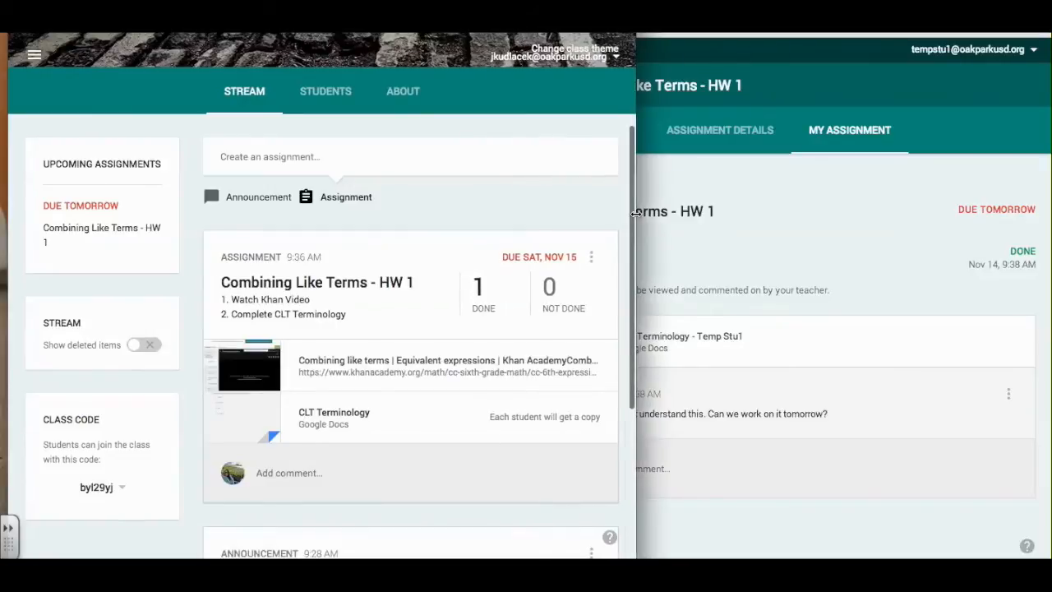
# Open the student's finished submission and privately reply 'Sure thing. Come in at lunch.'.
pyautogui.click(483, 312)
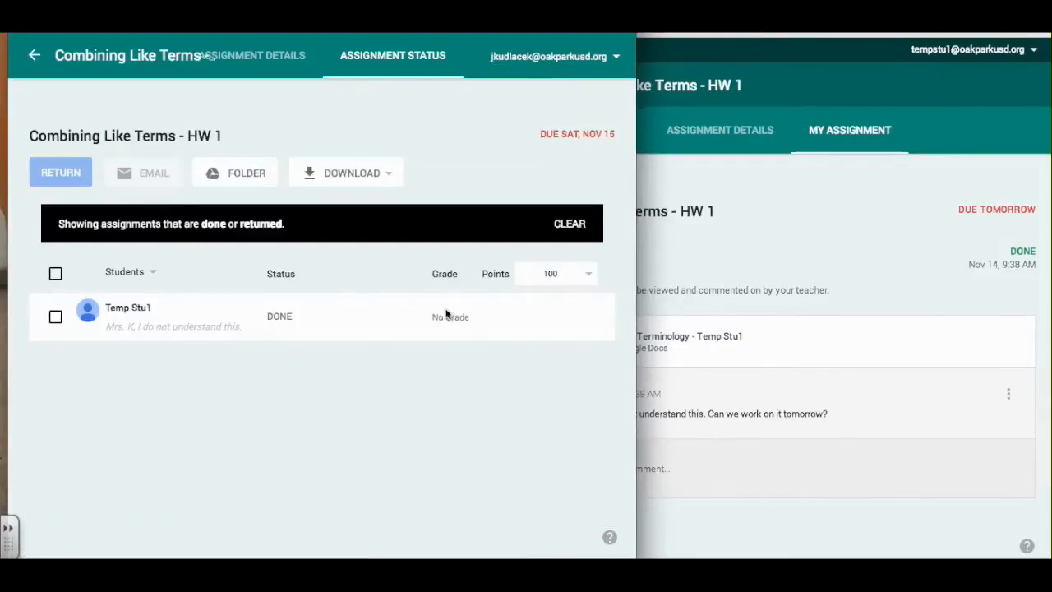
pyautogui.click(136, 315)
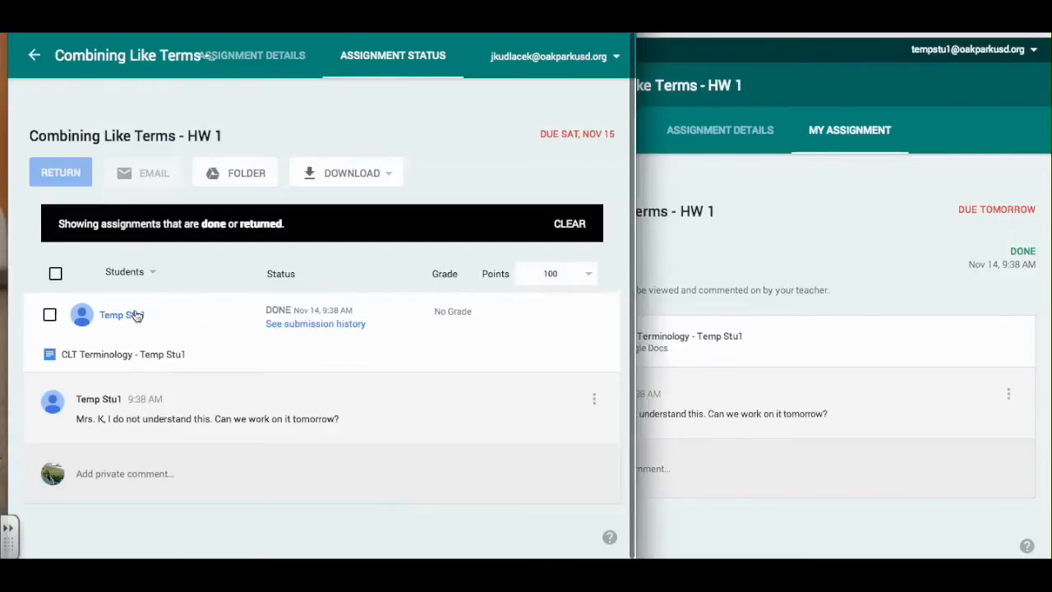
pyautogui.click(184, 473)
pyautogui.write('Sure')
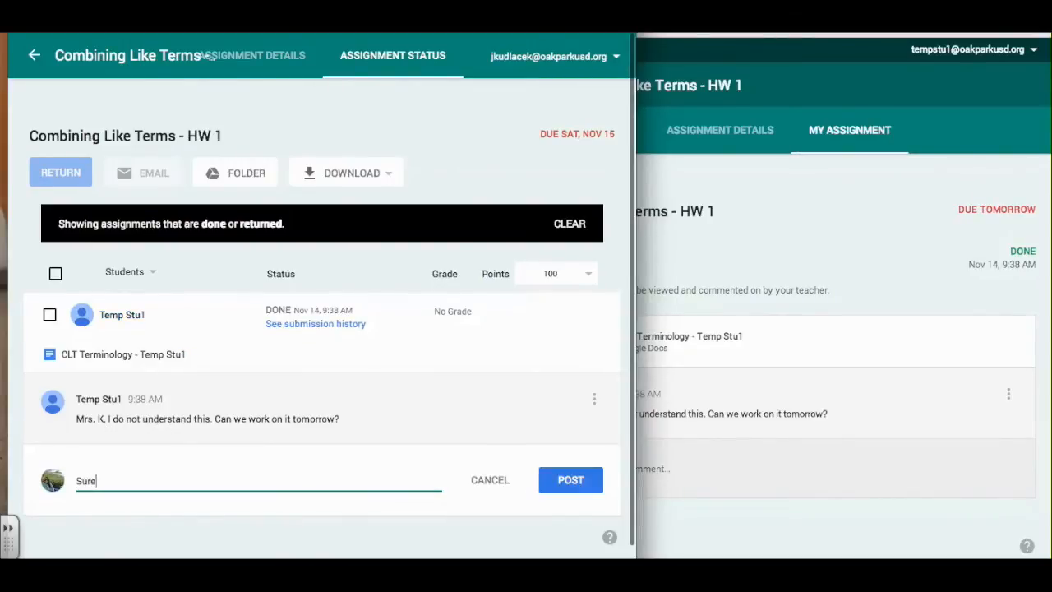
pyautogui.write(' thing. Come in at lunch.')
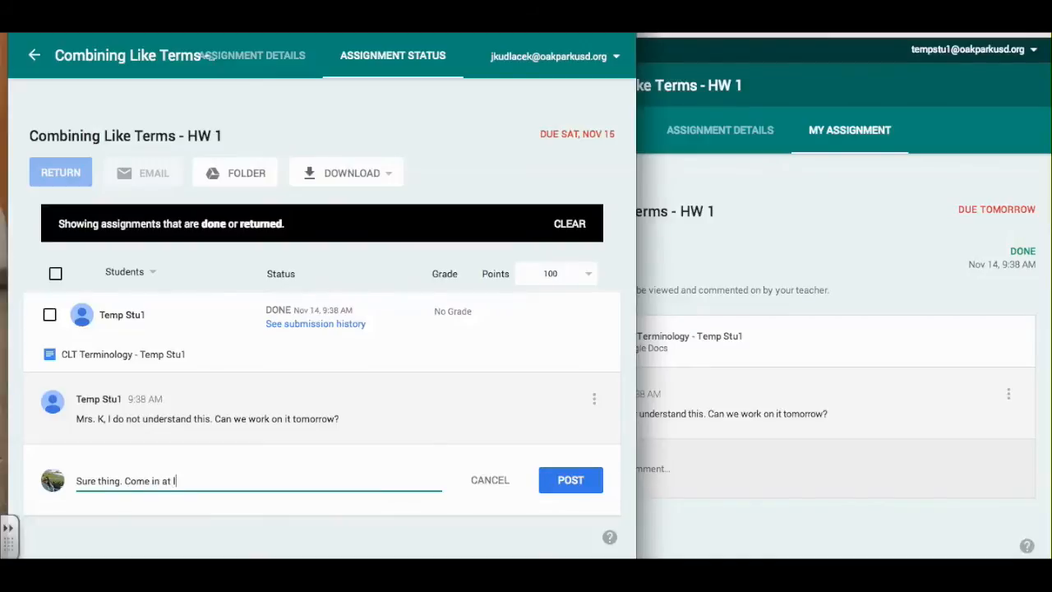
pyautogui.click(573, 484)
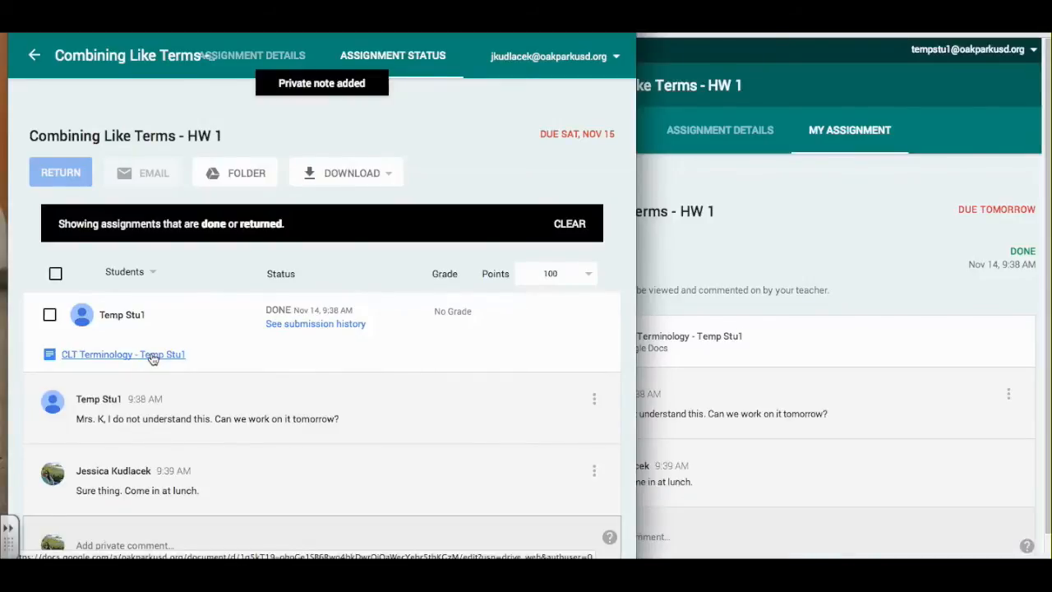
pyautogui.click(152, 359)
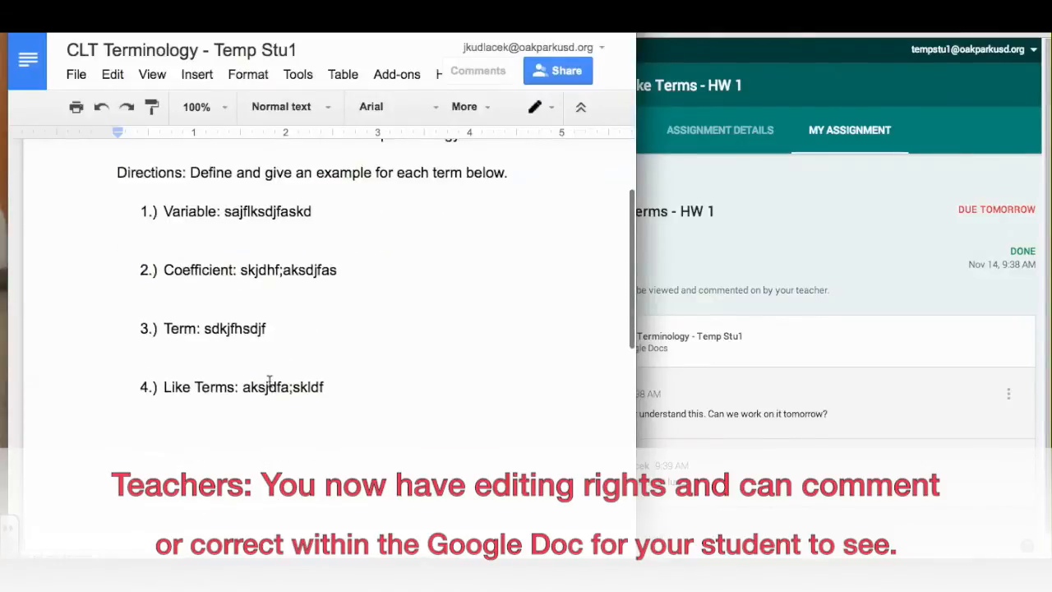
pyautogui.press('super+w')
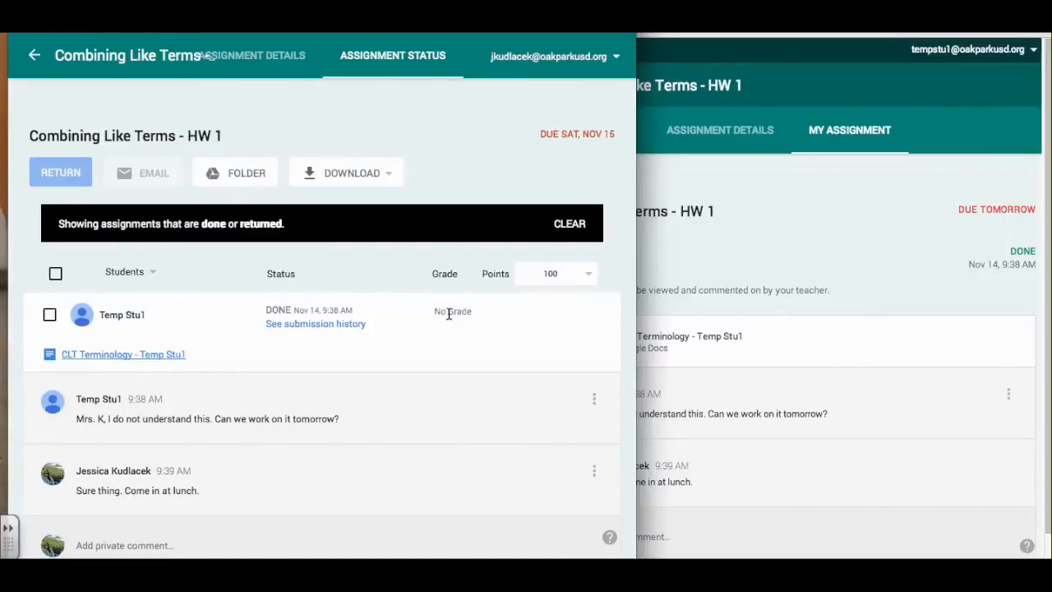
# Change the assignment's point value from 100 to 5 and confirm the update.
pyautogui.click(597, 275)
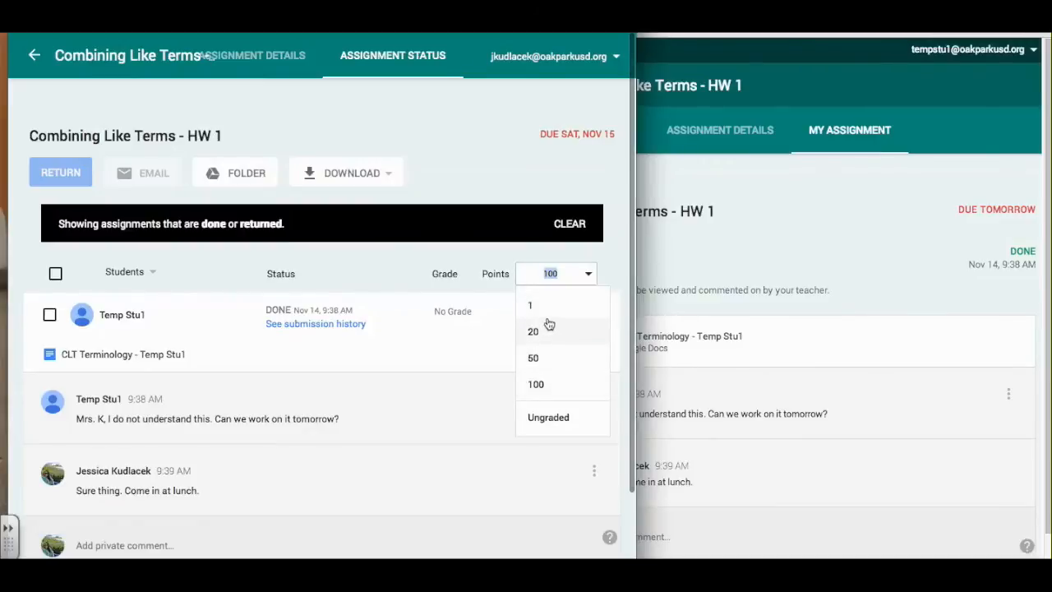
pyautogui.click(564, 273)
pyautogui.press('BackSpace')
pyautogui.press('BackSpace')
pyautogui.press('BackSpace')
pyautogui.write('5')
pyautogui.press('Return')
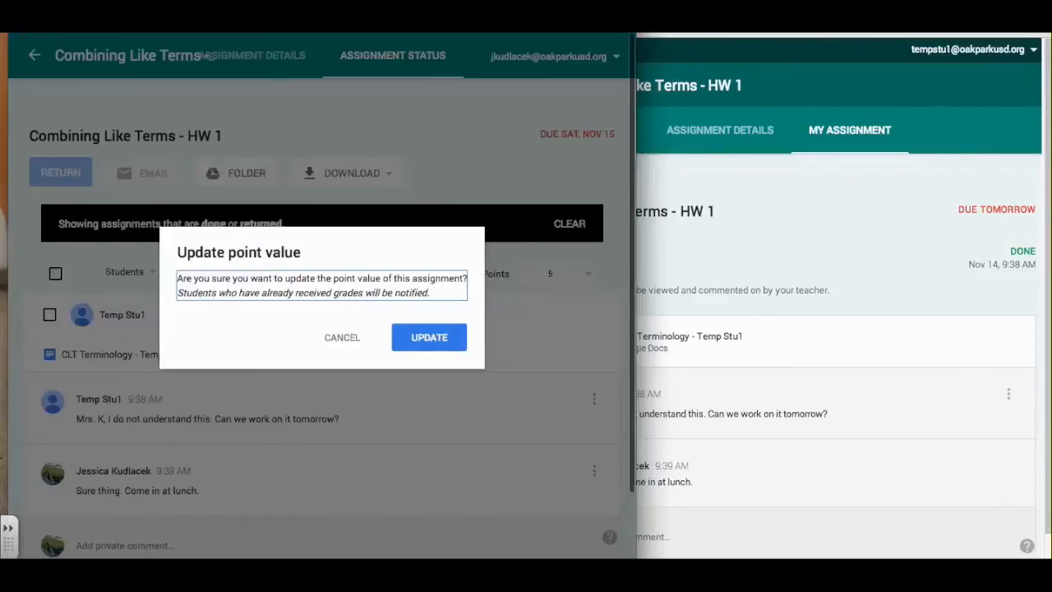
pyautogui.click(428, 337)
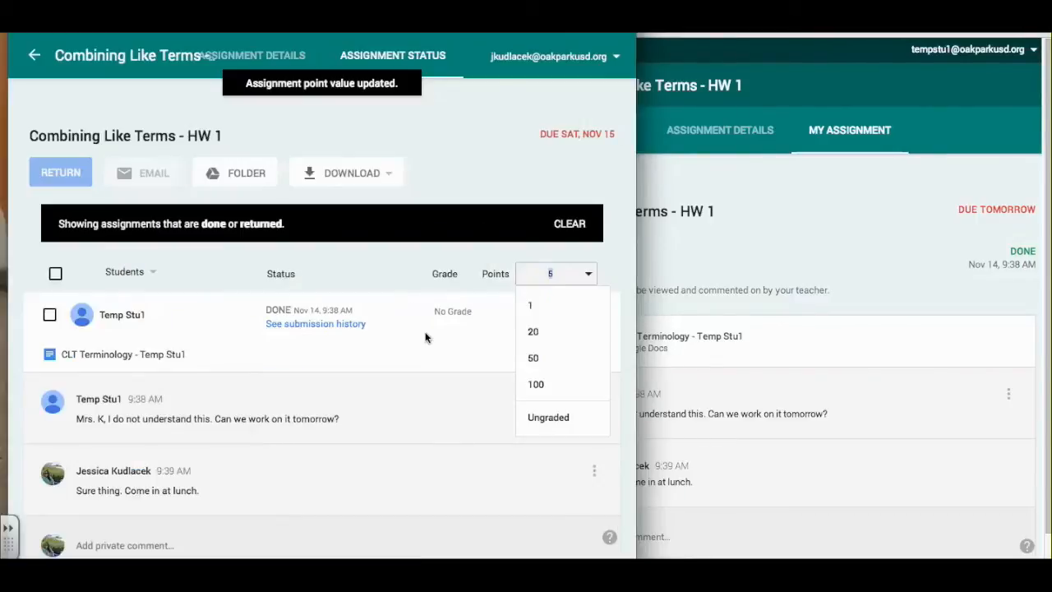
# Enter a grade of 5 for the student's submission.
pyautogui.click(444, 310)
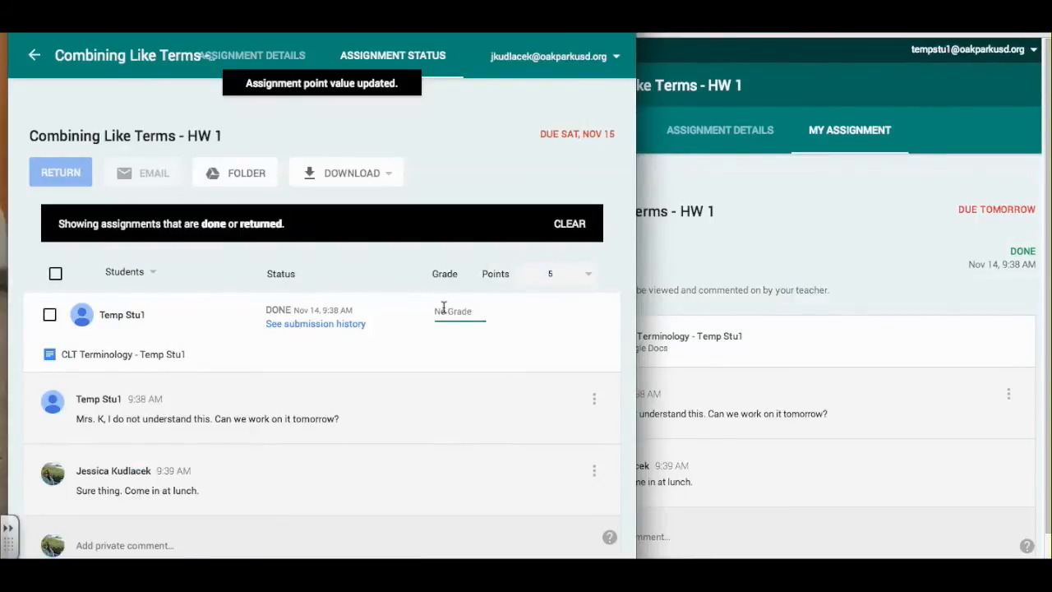
pyautogui.write('5/5')
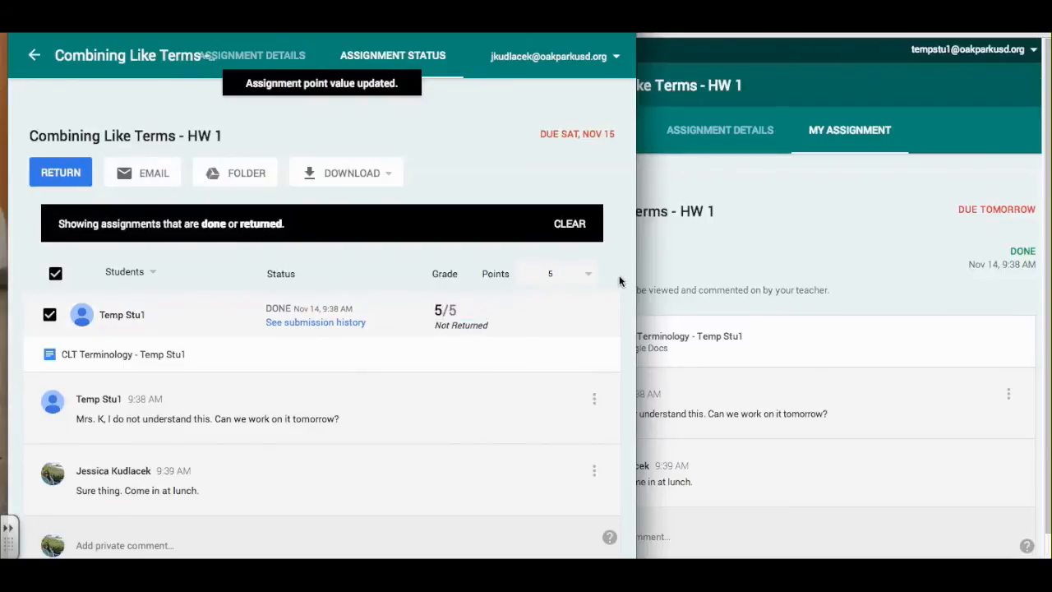
pyautogui.scroll(-1, 625, 291)
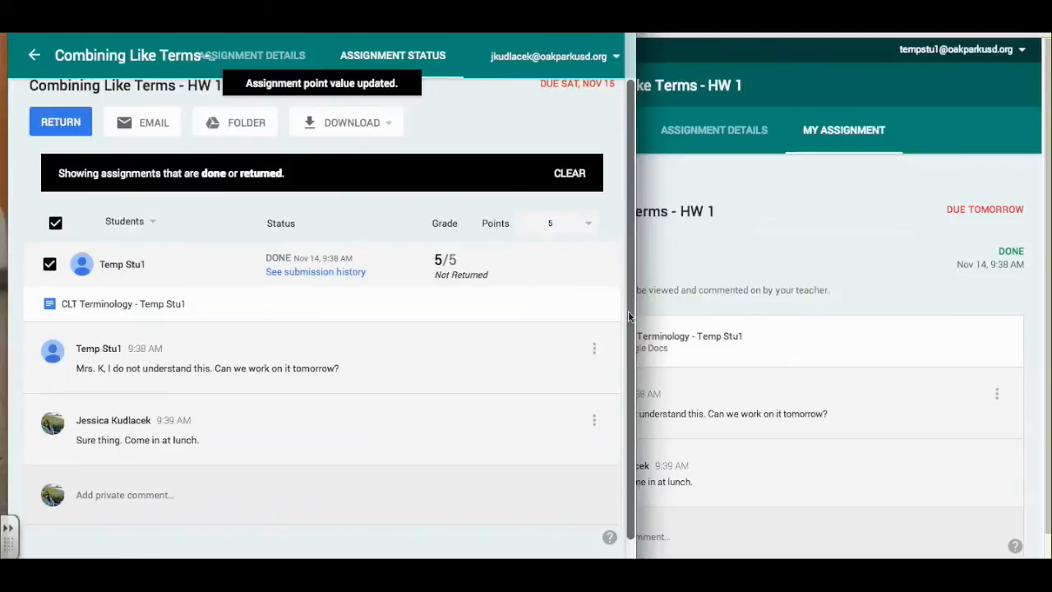
pyautogui.scroll(1, 629, 306)
pyautogui.scroll(1, 632, 289)
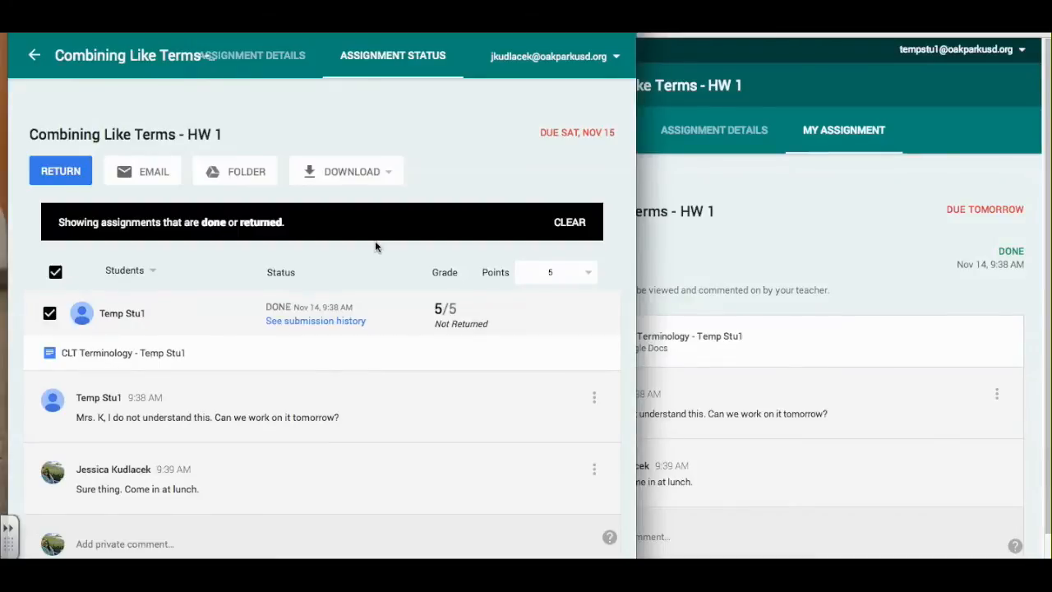
# Return the assignment with the note 'Let's try this again after we work together.' and expand the student's row.
pyautogui.click(69, 179)
pyautogui.write("Let's try this again after ")
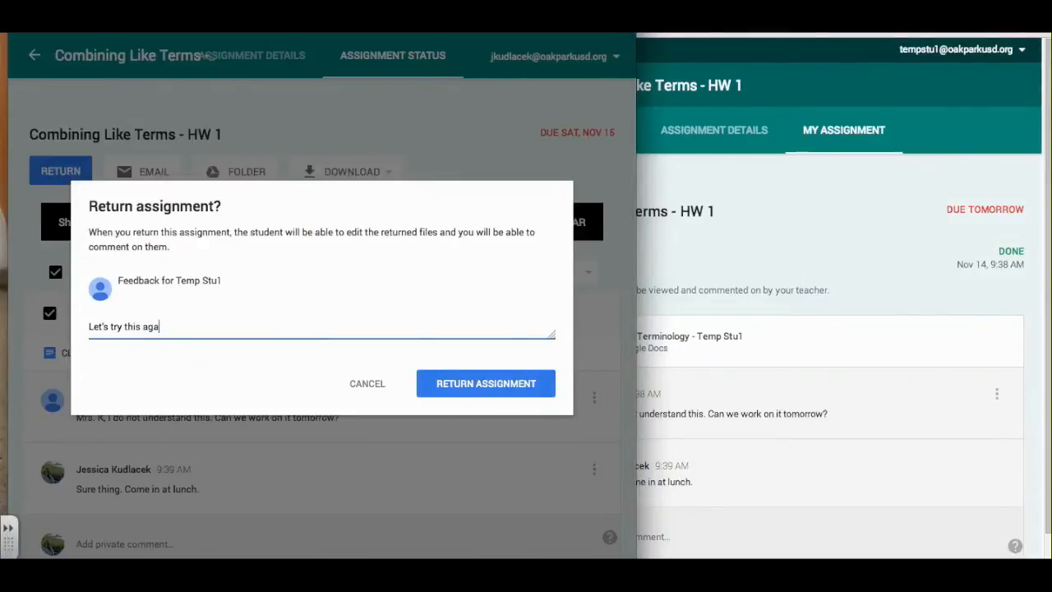
pyautogui.write('we work together.')
pyautogui.click(462, 395)
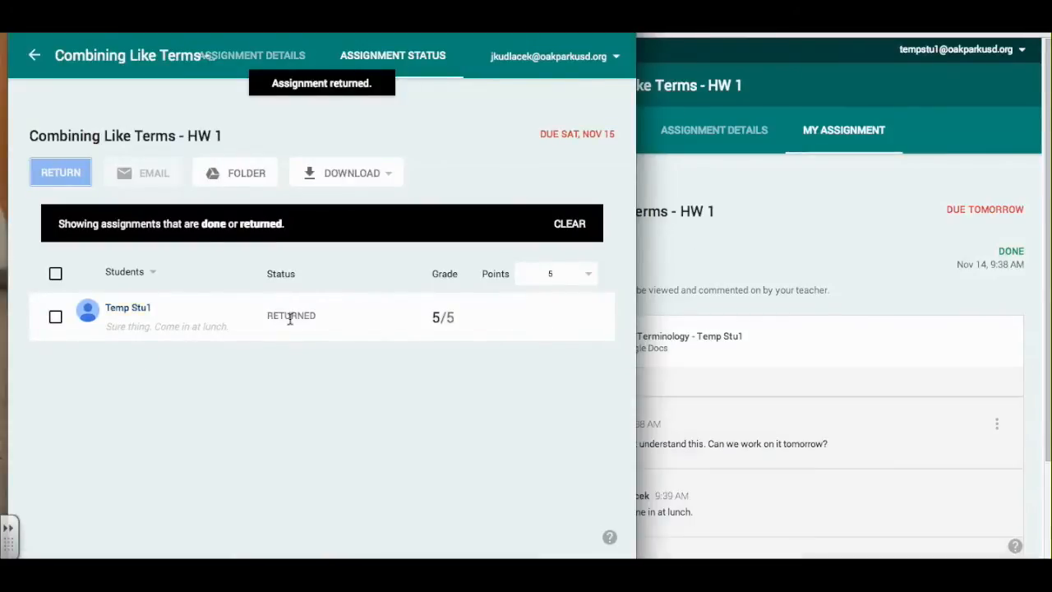
pyautogui.moveTo(265, 305); pyautogui.dragTo(324, 314)
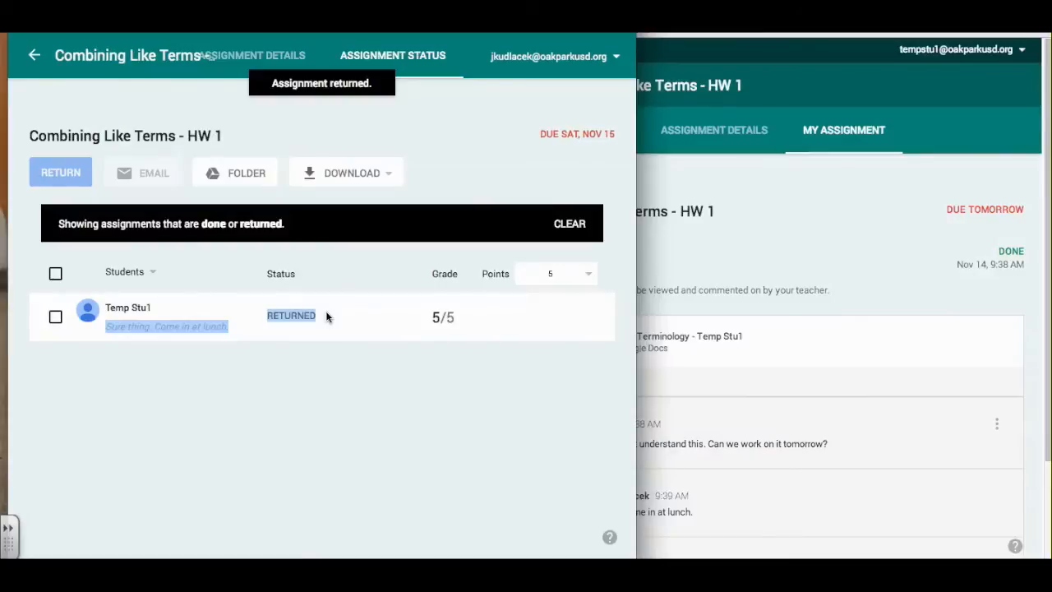
pyautogui.click(325, 312)
# Bring the student's window forward and scroll down to the returned grade and teacher's note.
pyautogui.click(833, 289)
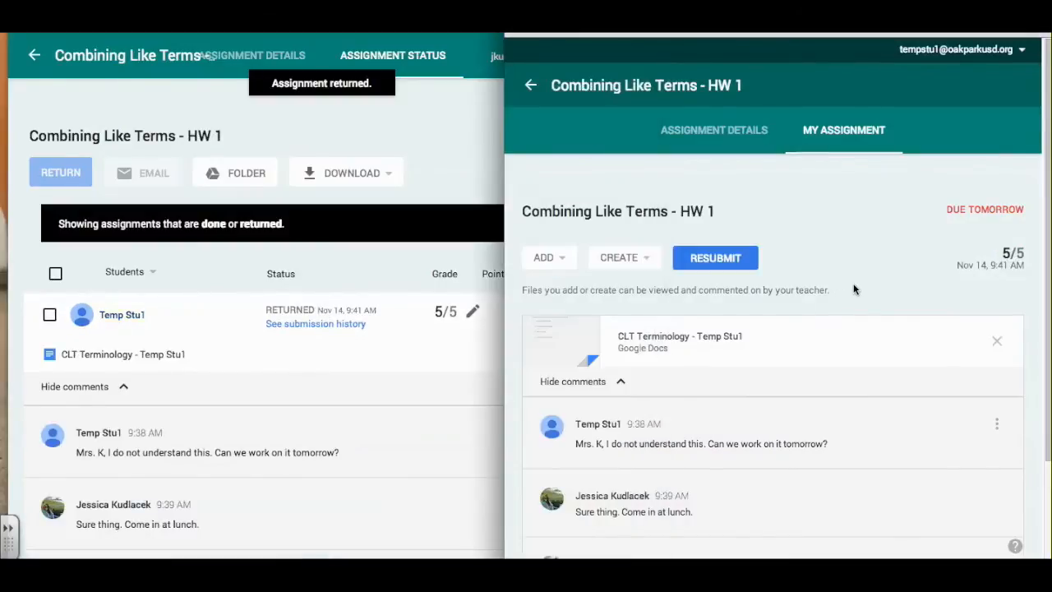
pyautogui.scroll(-1, 854, 289)
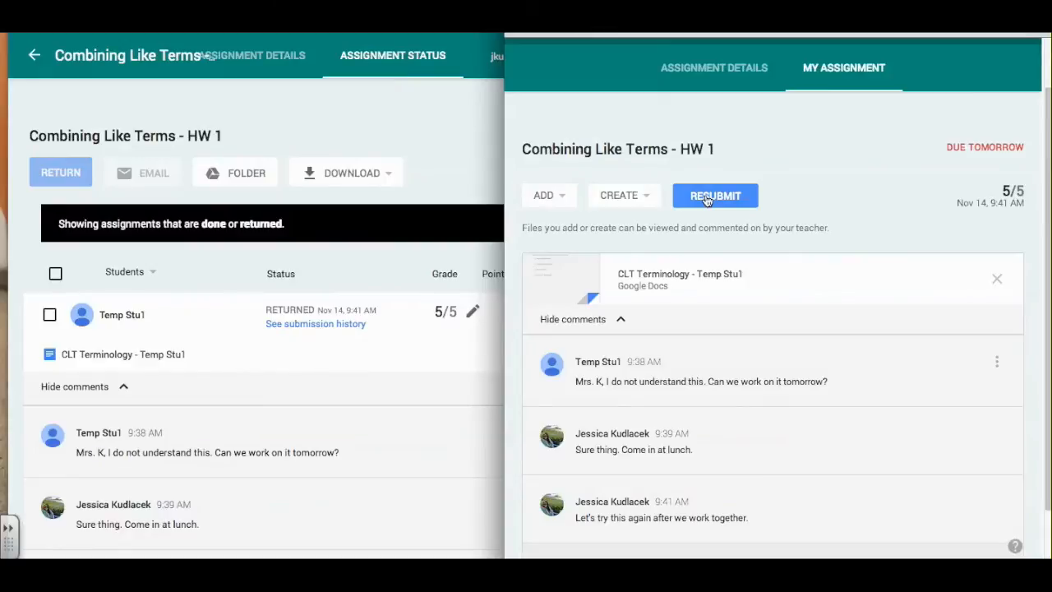
pyautogui.scroll(-1, 653, 228)
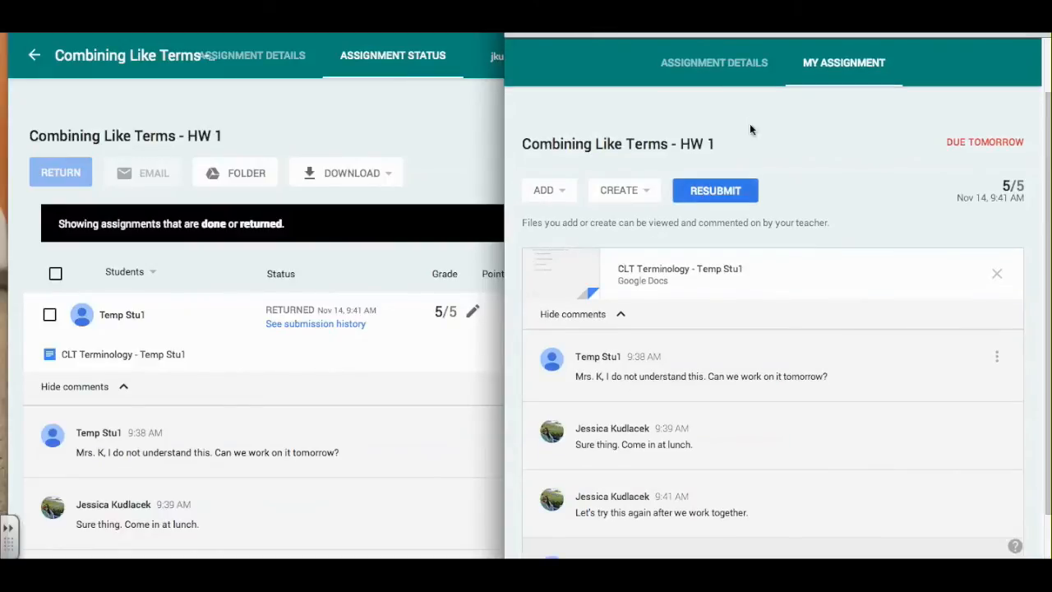
# Show and close the student's ADD attachment and CREATE new-file menus.
pyautogui.click(563, 190)
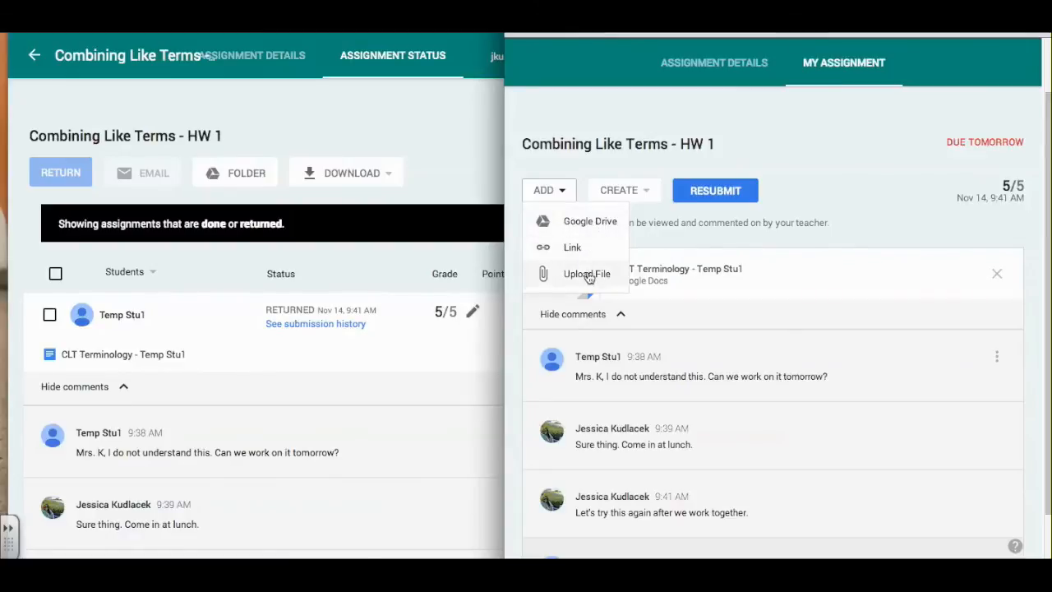
pyautogui.click(642, 212)
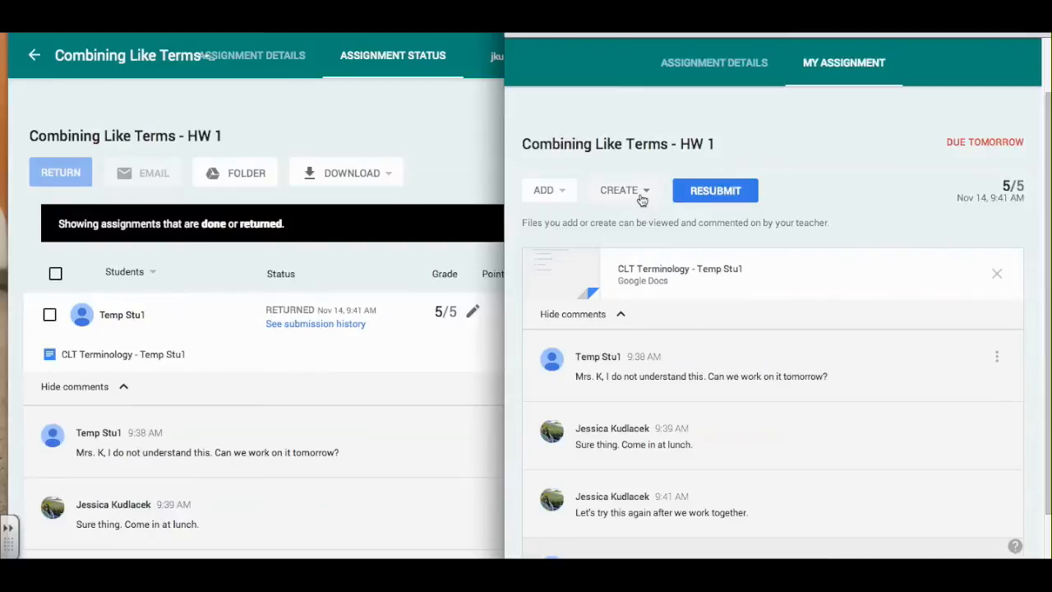
pyautogui.click(639, 196)
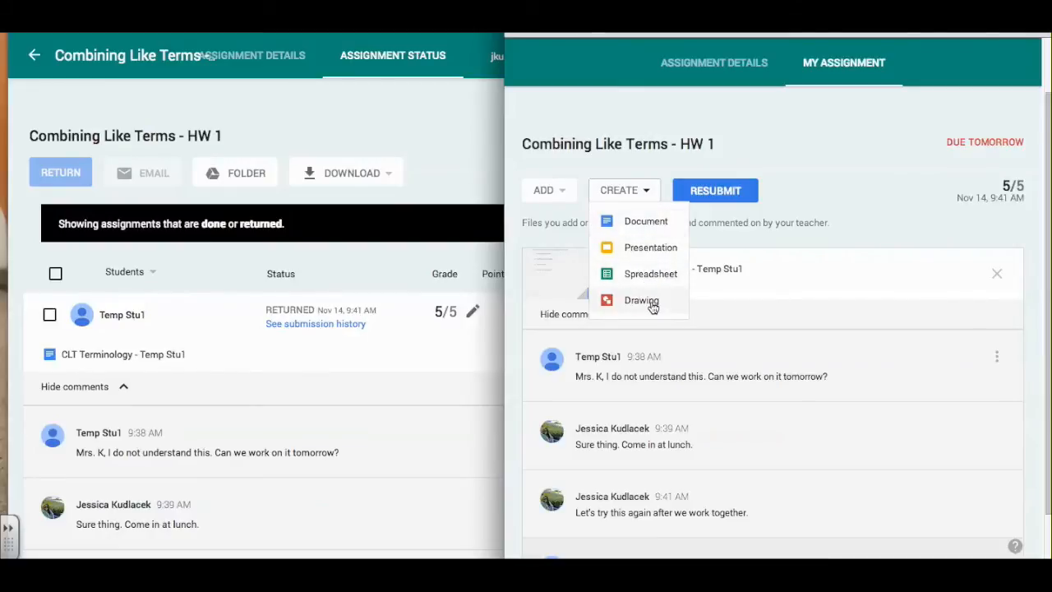
pyautogui.click(845, 222)
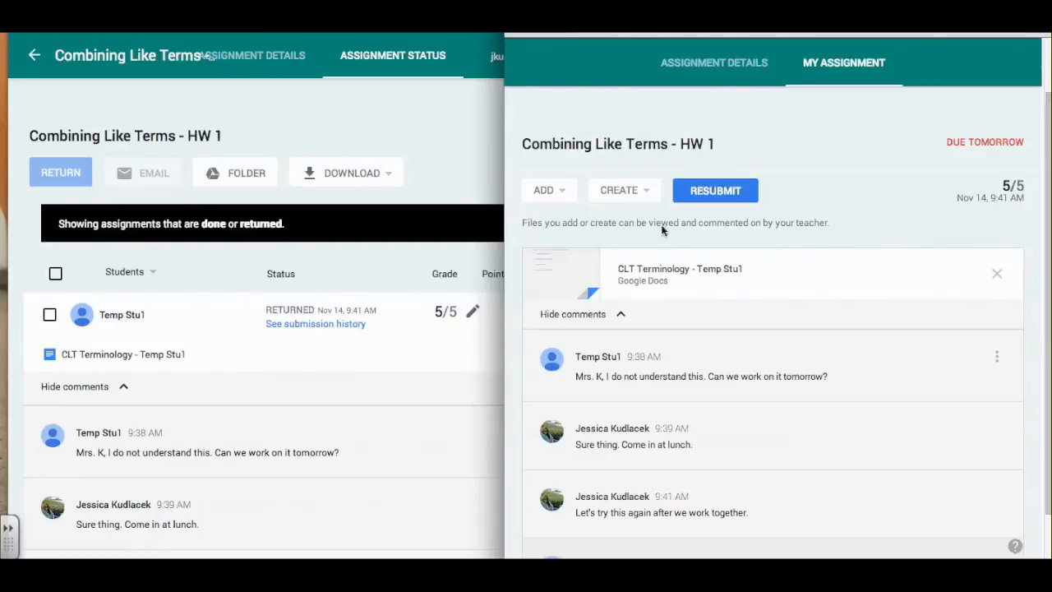
pyautogui.click(562, 191)
pyautogui.click(634, 190)
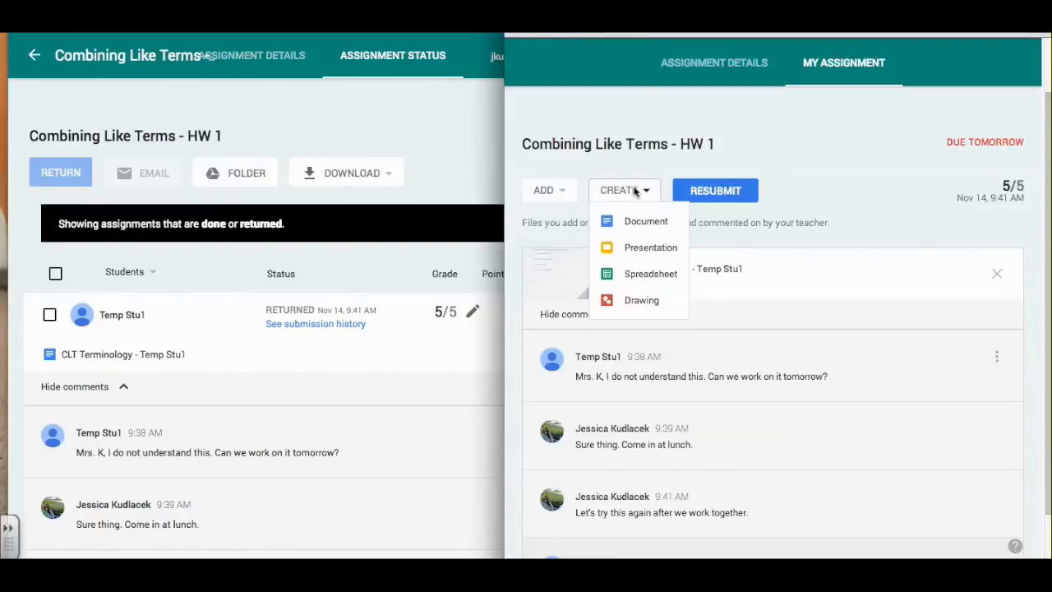
pyautogui.click(865, 161)
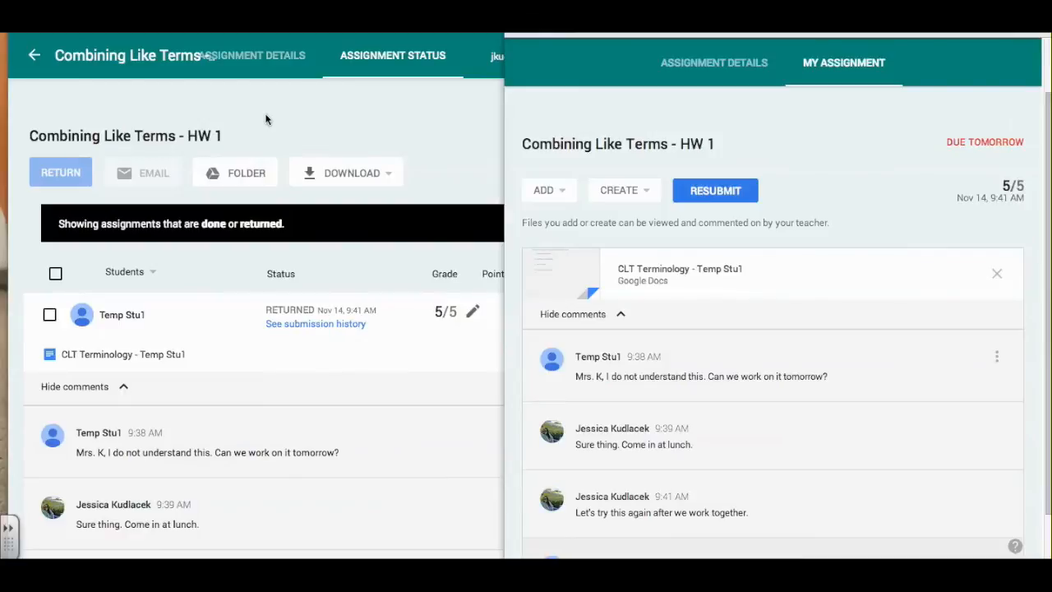
# Return both the teacher's and student's windows to the Pre-Algebra class stream.
pyautogui.click(33, 55)
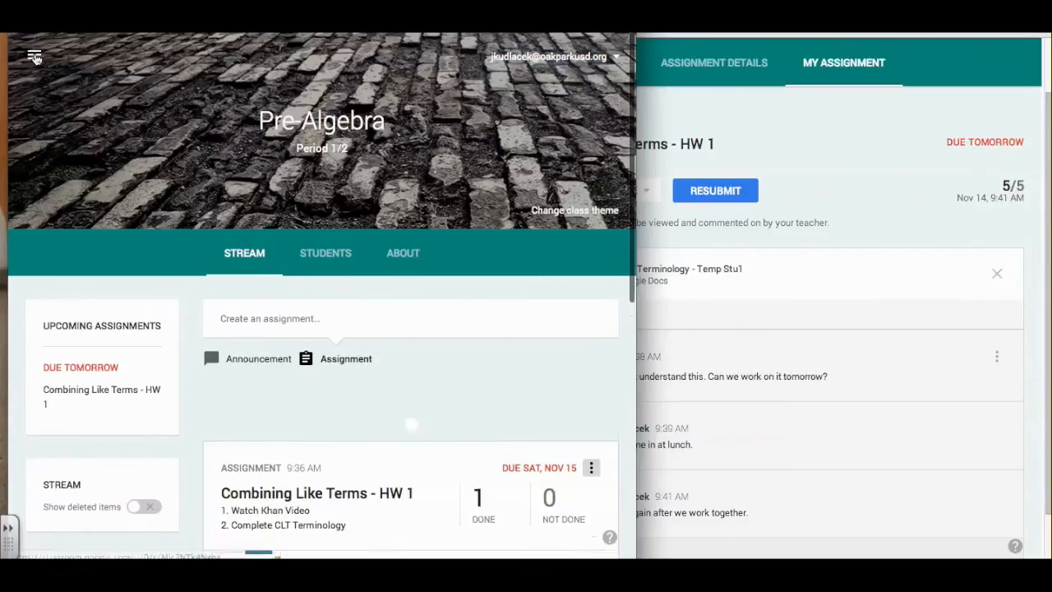
pyautogui.click(695, 216)
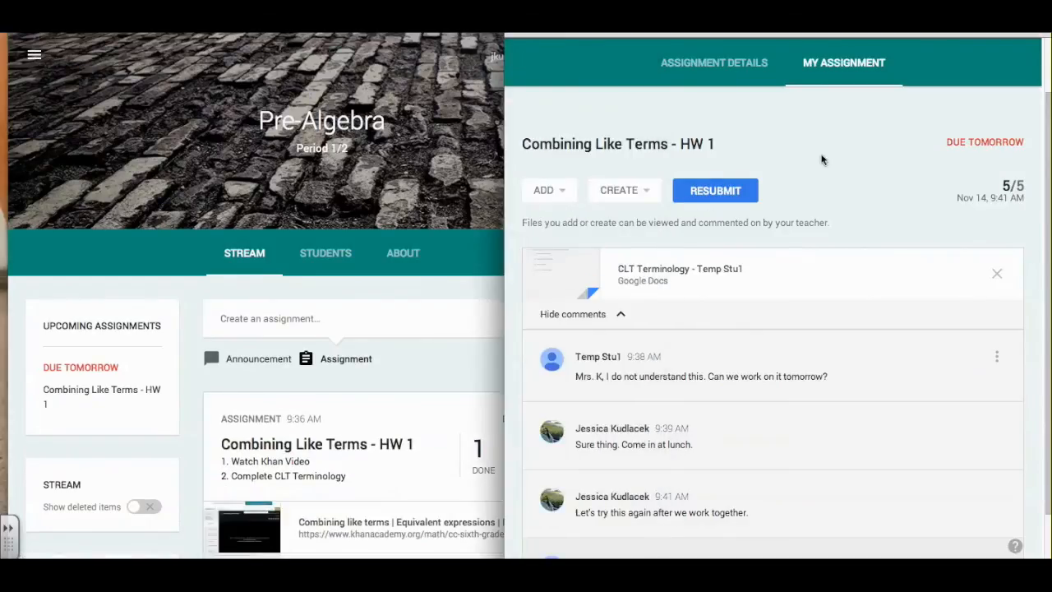
pyautogui.scroll(3, 551, 94)
pyautogui.click(531, 90)
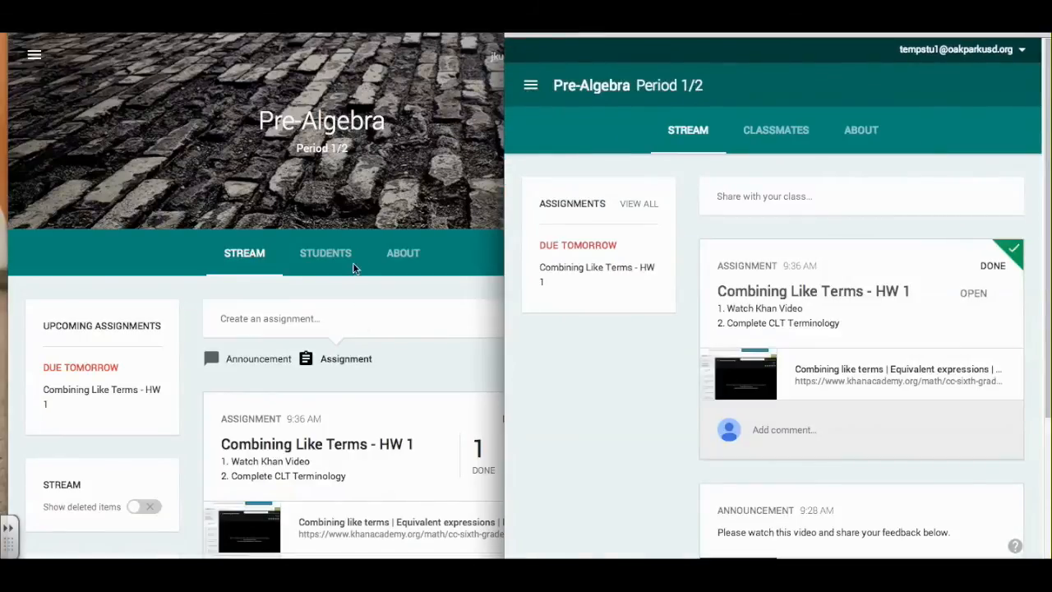
pyautogui.scroll(-1, 618, 421)
pyautogui.scroll(-3, 617, 418)
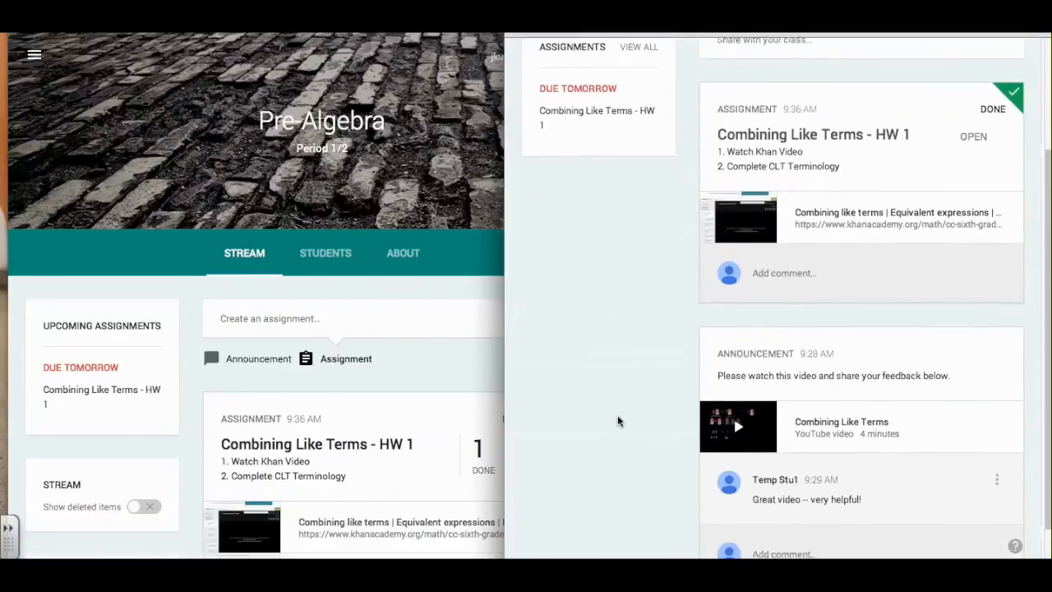
pyautogui.scroll(4, 796, 176)
pyautogui.scroll(1, 791, 174)
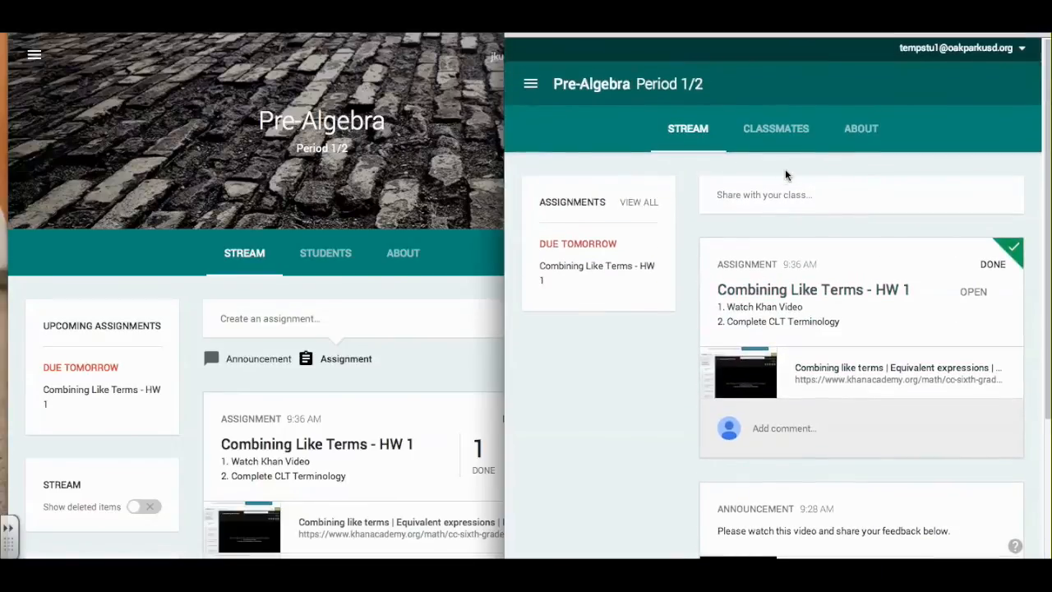
# Navigate both windows to the Classroom home page.
pyautogui.click(531, 83)
pyautogui.click(568, 67)
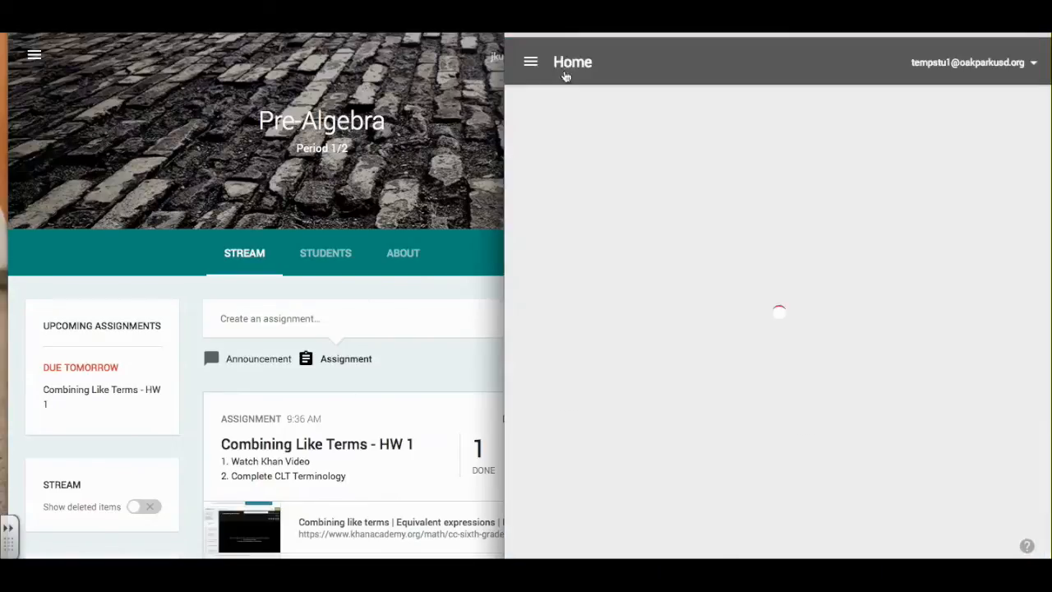
pyautogui.click(33, 55)
pyautogui.click(34, 61)
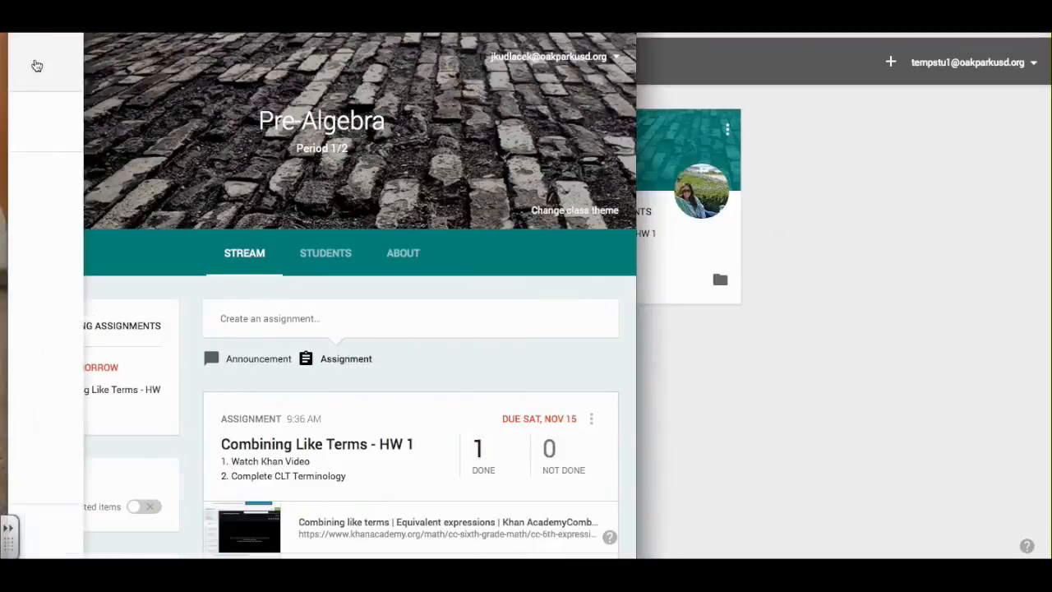
pyautogui.click(41, 74)
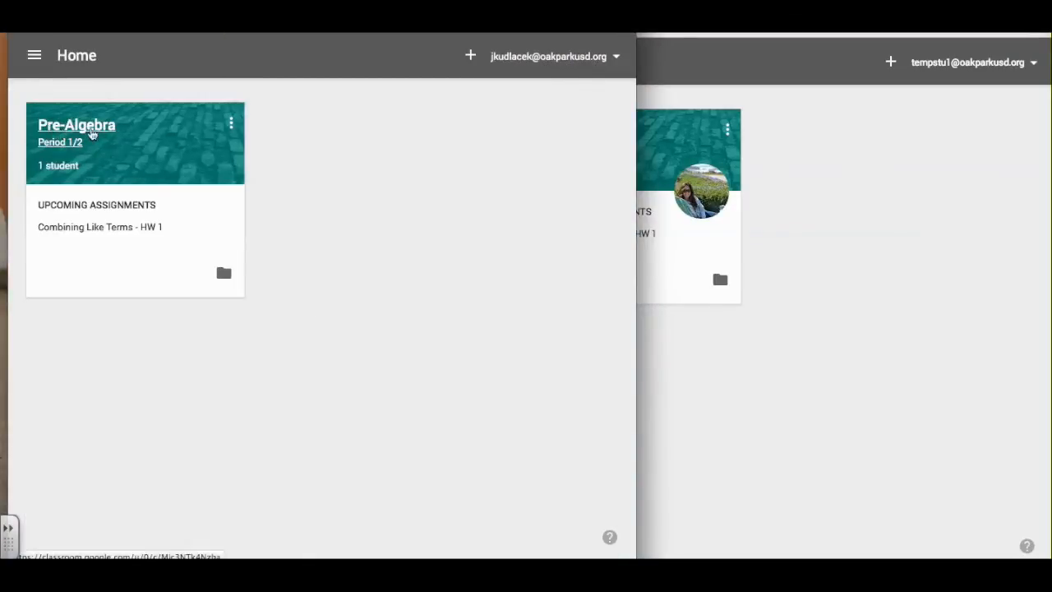
# Reopen Pre-Algebra in both windows and show the student's About tab.
pyautogui.click(758, 155)
pyautogui.click(552, 123)
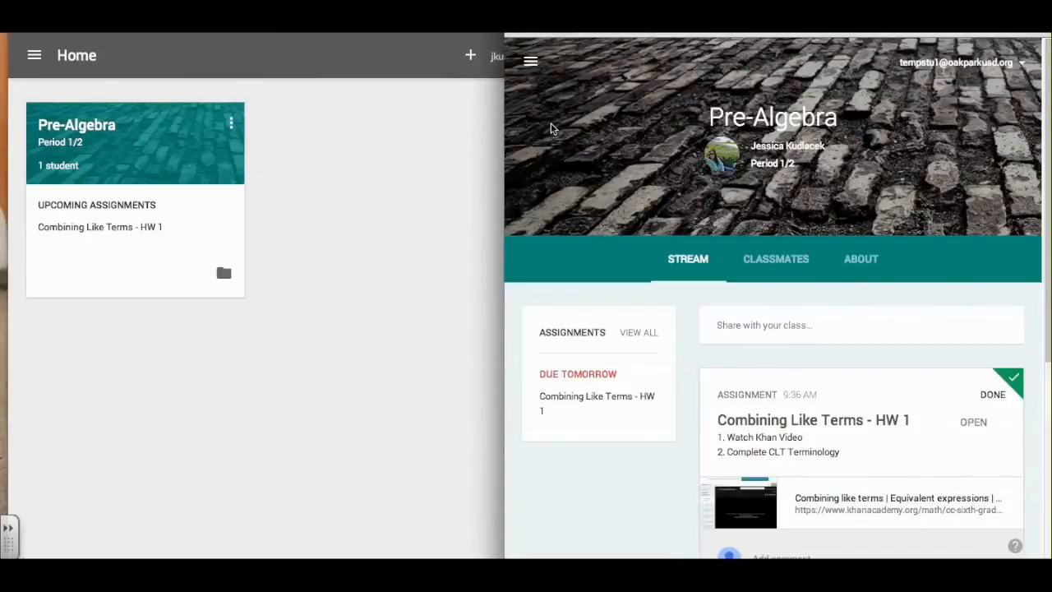
pyautogui.click(66, 125)
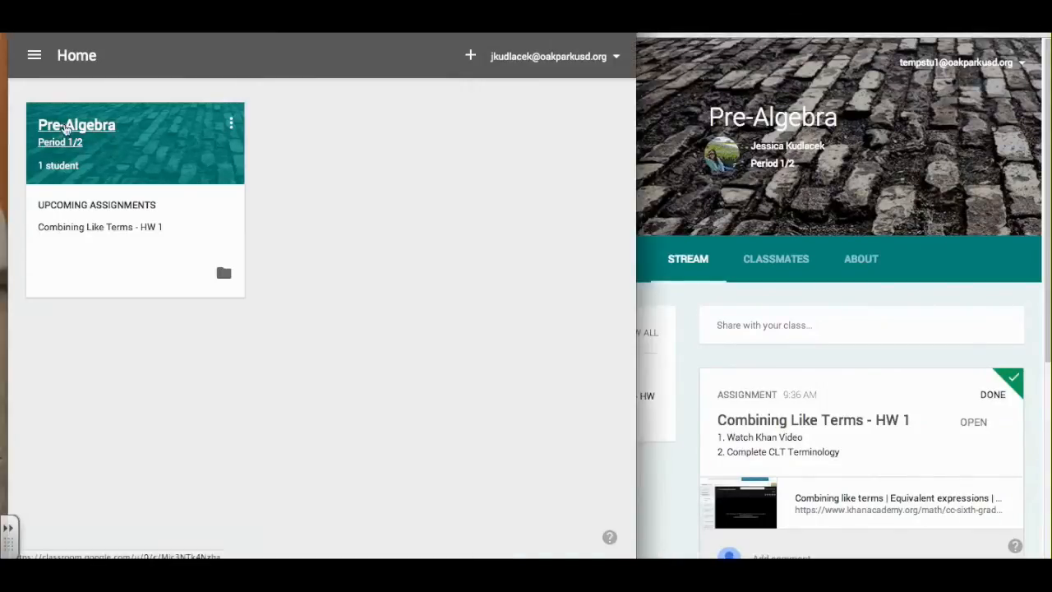
pyautogui.click(755, 300)
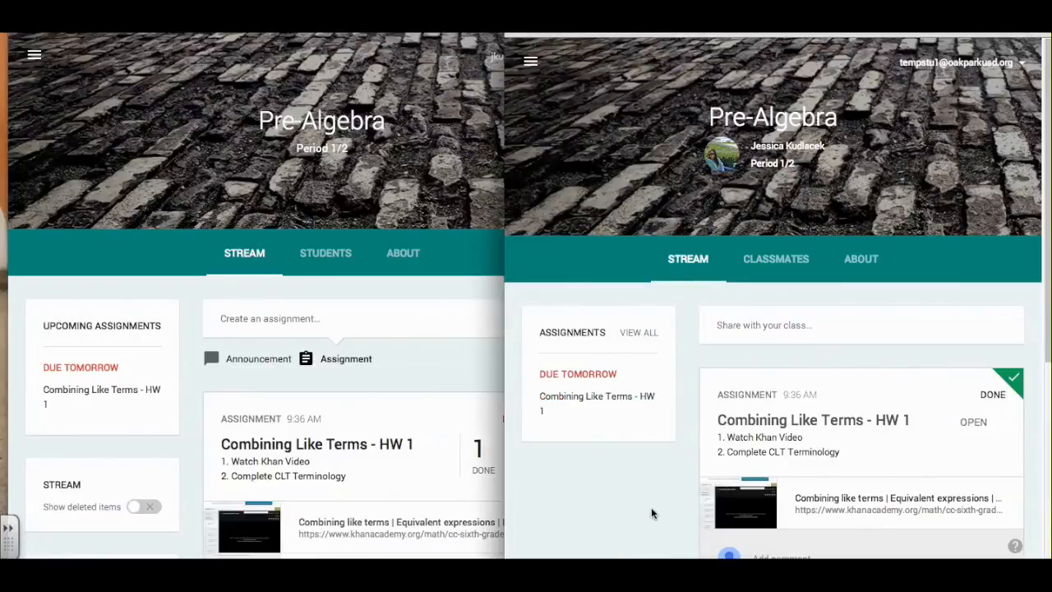
pyautogui.scroll(-1, 651, 513)
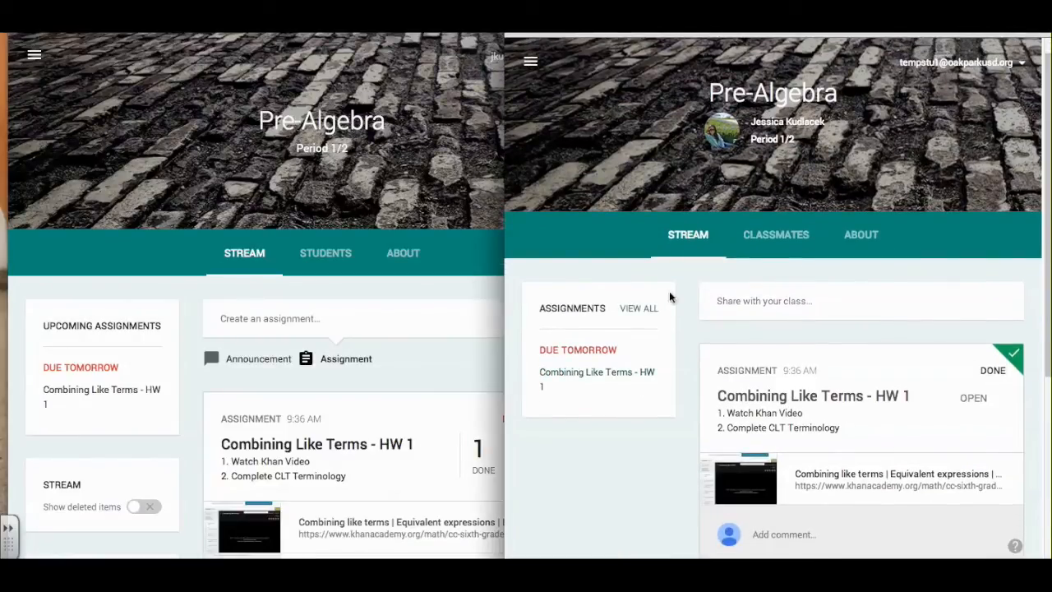
pyautogui.click(863, 237)
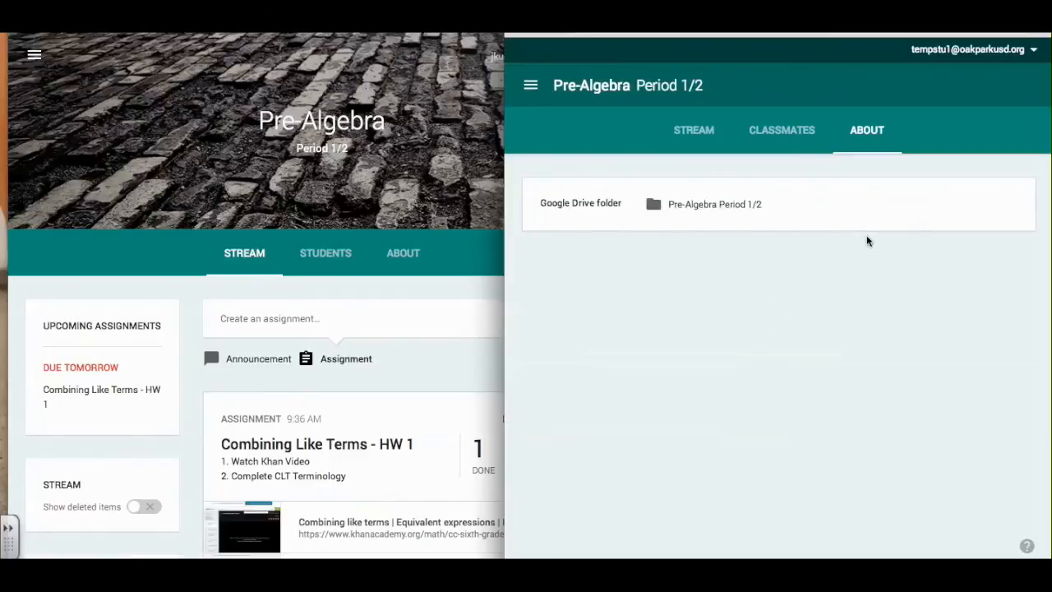
# Open the student's Pre-Algebra Period 1/2 Drive folder and resize the window to show the CLT Terminology file.
pyautogui.click(685, 206)
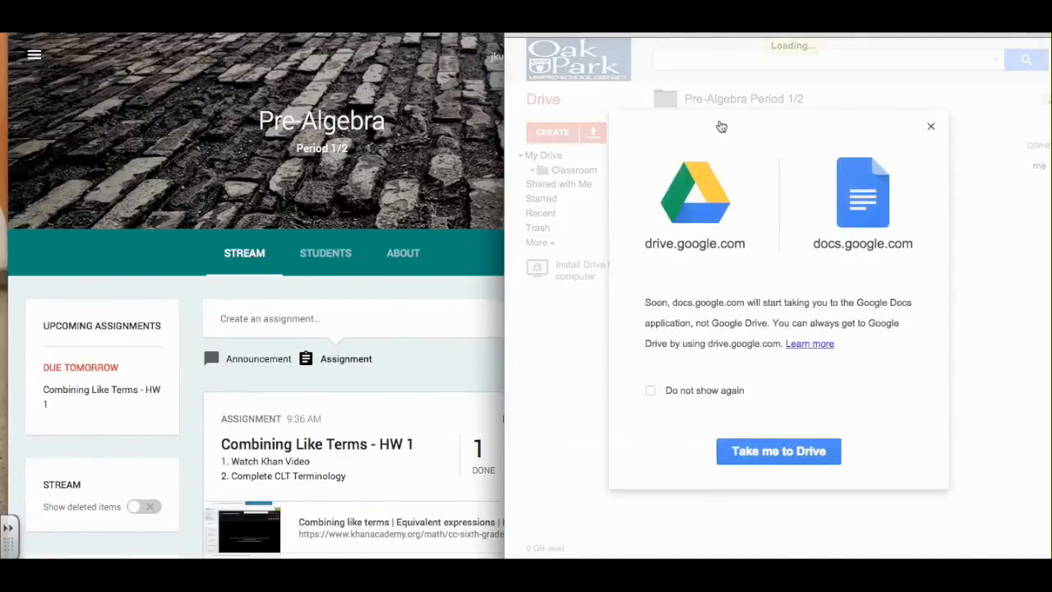
pyautogui.click(931, 129)
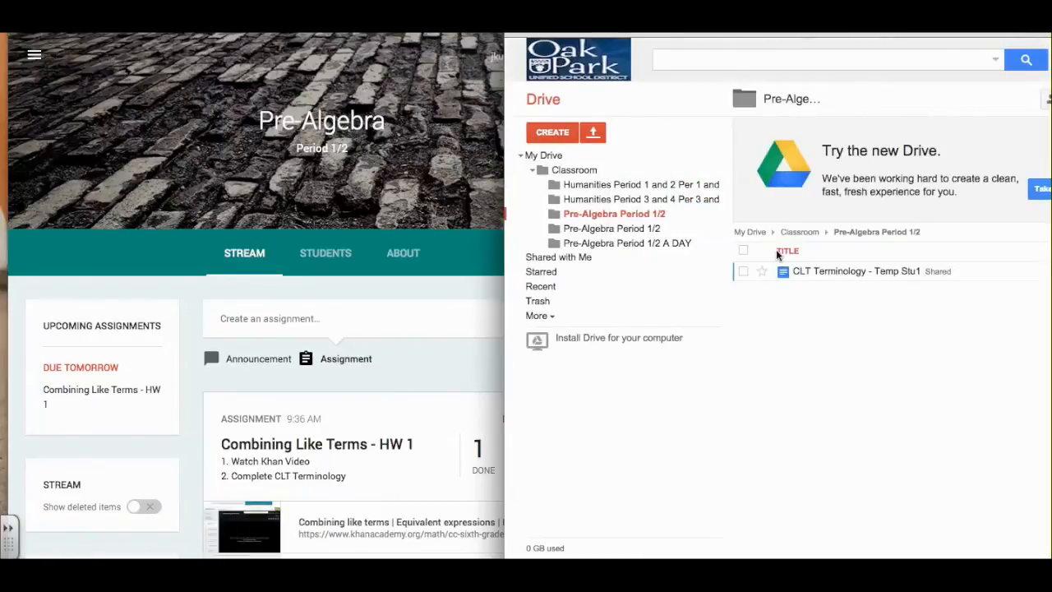
pyautogui.moveTo(507, 88); pyautogui.dragTo(339, 85)
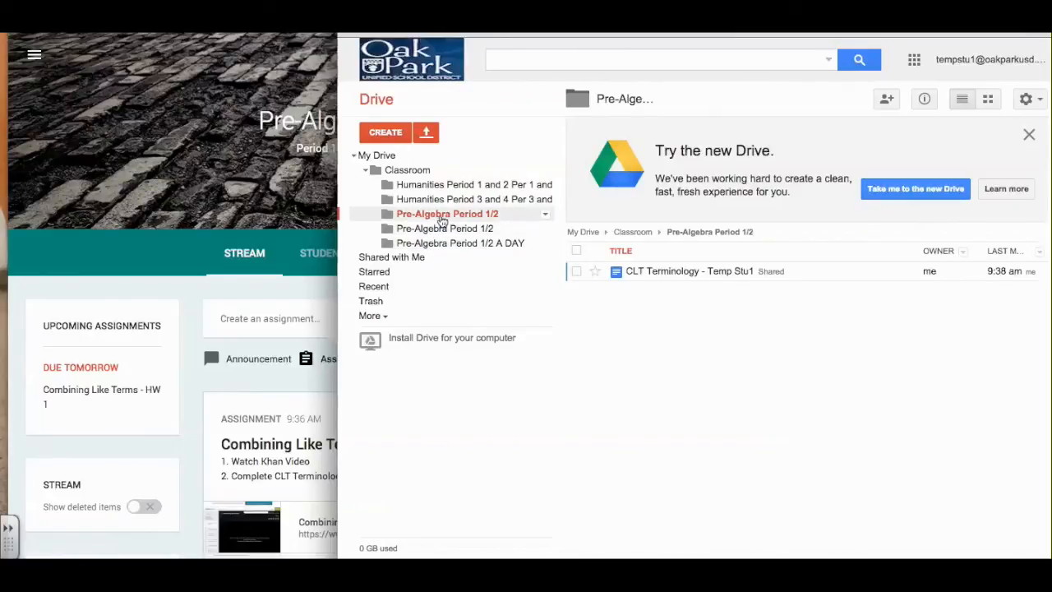
pyautogui.click(684, 280)
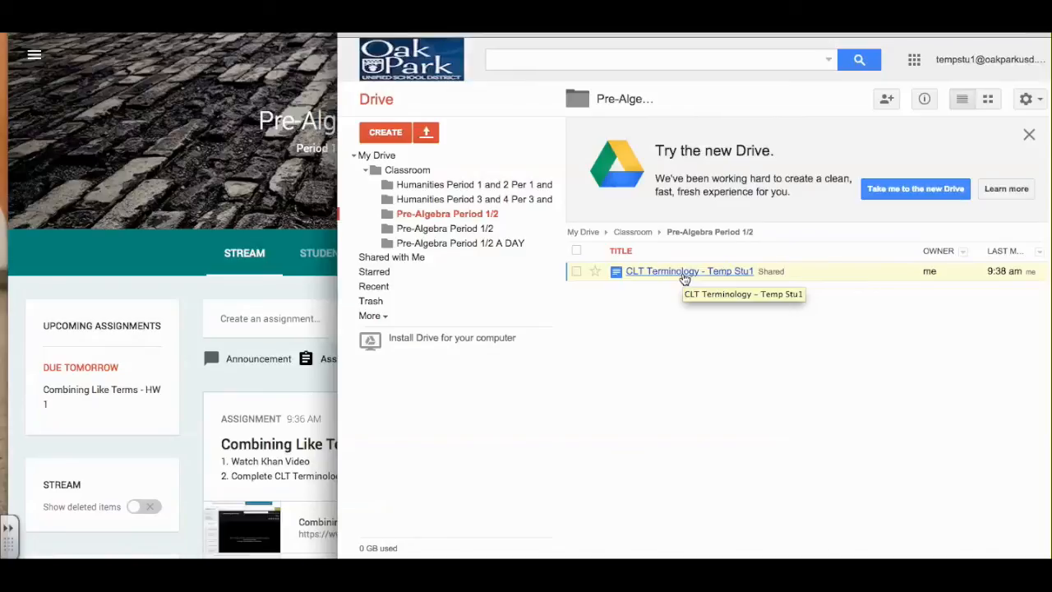
pyautogui.moveTo(338, 156); pyautogui.dragTo(482, 144)
# Open the teacher's Pre-Algebra Period 1/2 Drive folder, then Combining Like Terms - HW 1, selecting CLT Terminology.
pyautogui.click(197, 60)
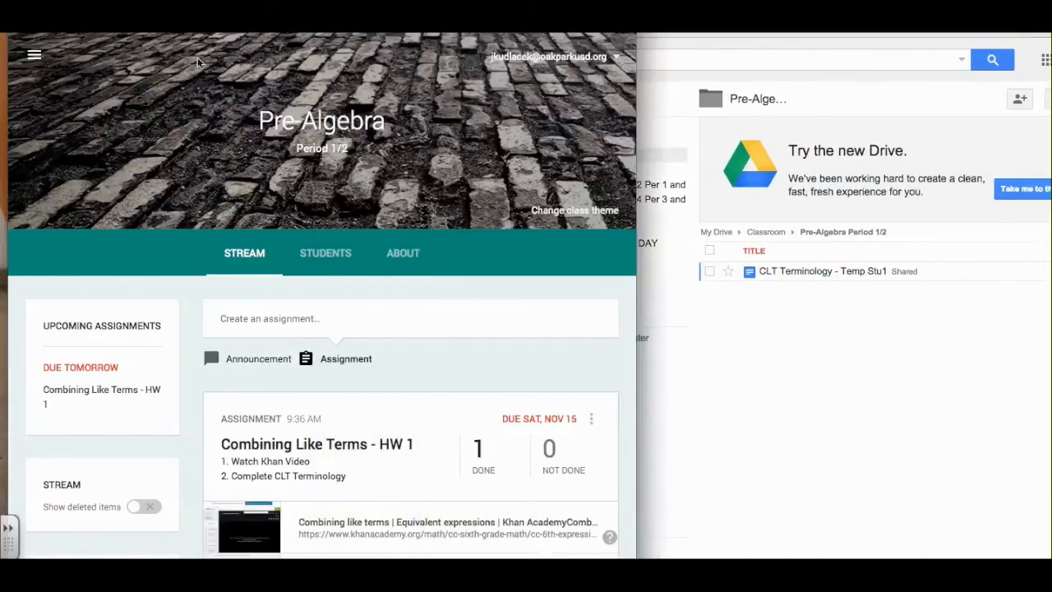
pyautogui.click(403, 265)
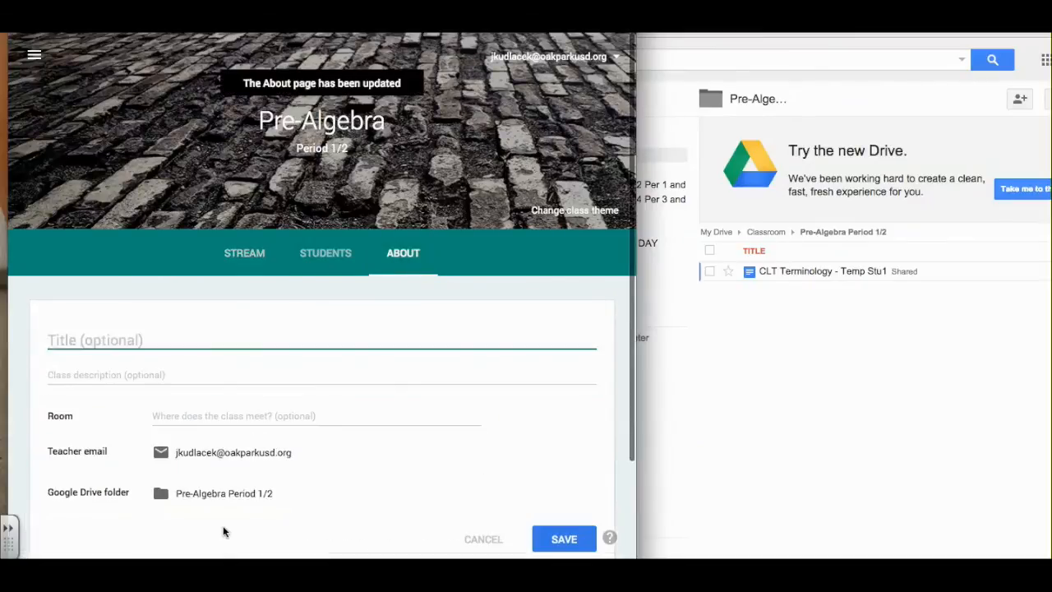
pyautogui.scroll(-2, 223, 525)
pyautogui.click(222, 397)
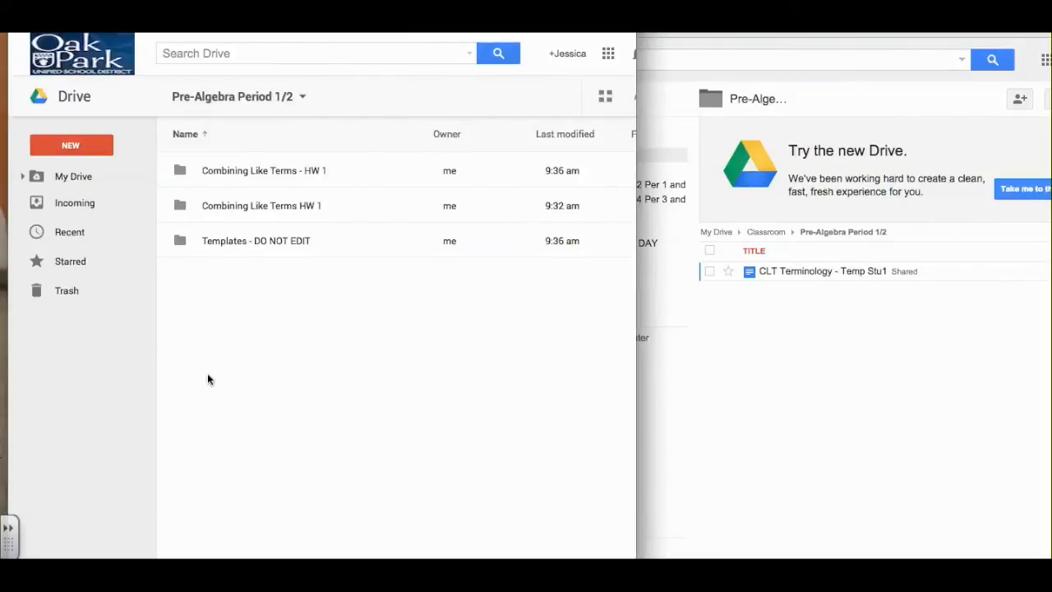
pyautogui.doubleClick(242, 170)
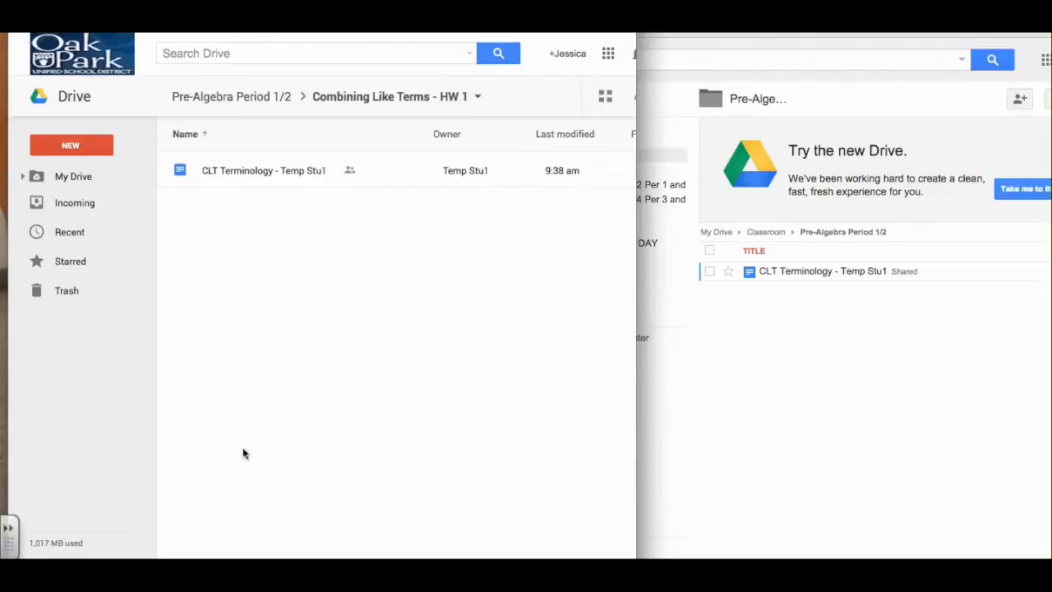
pyautogui.click(205, 172)
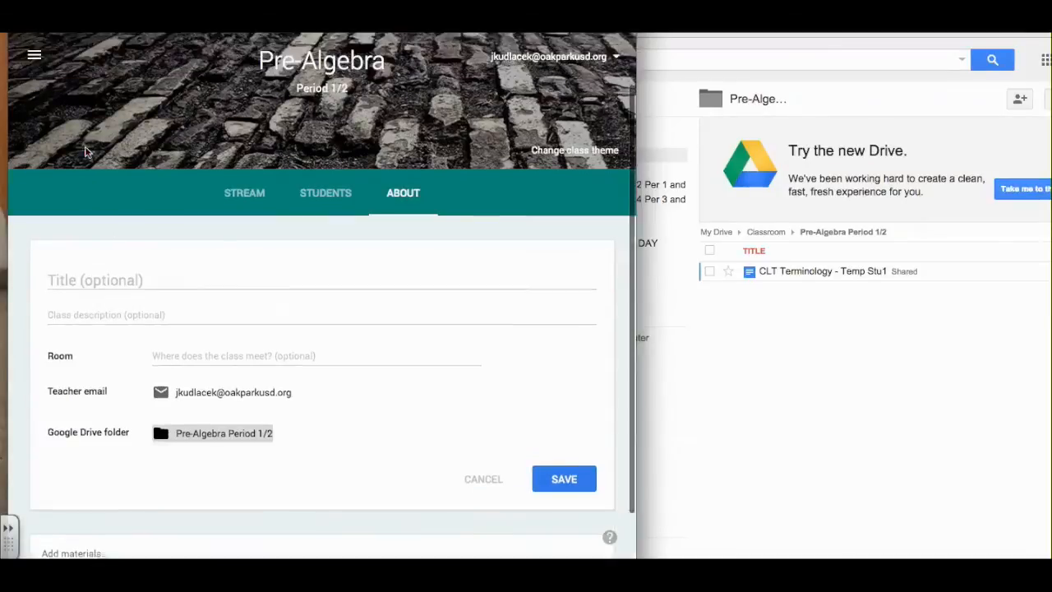
# Bring the teacher back to the About page and the student back to the Pre-Algebra stream.
pyautogui.click(33, 82)
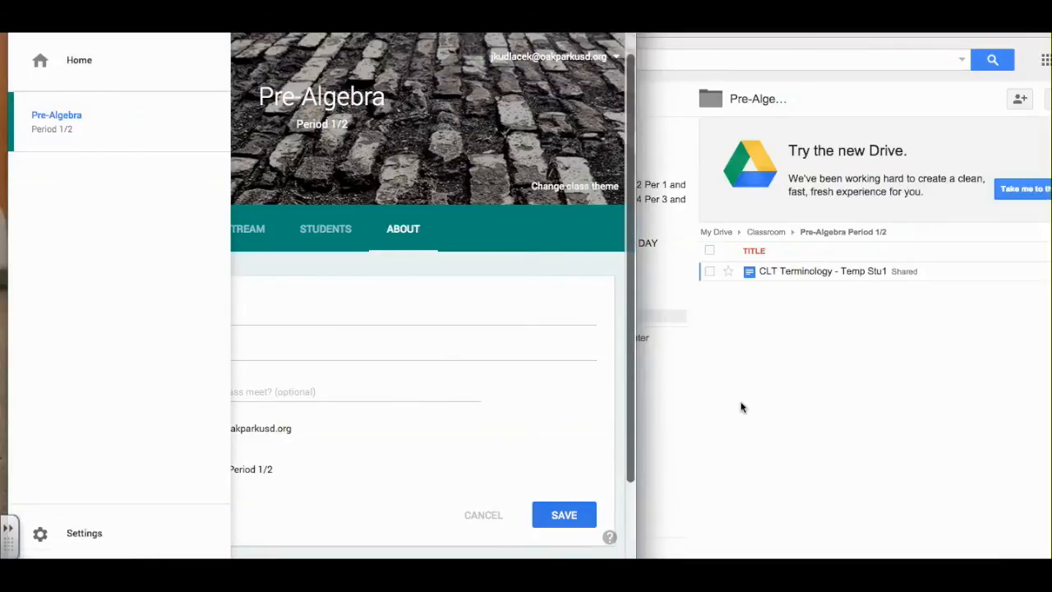
pyautogui.click(742, 406)
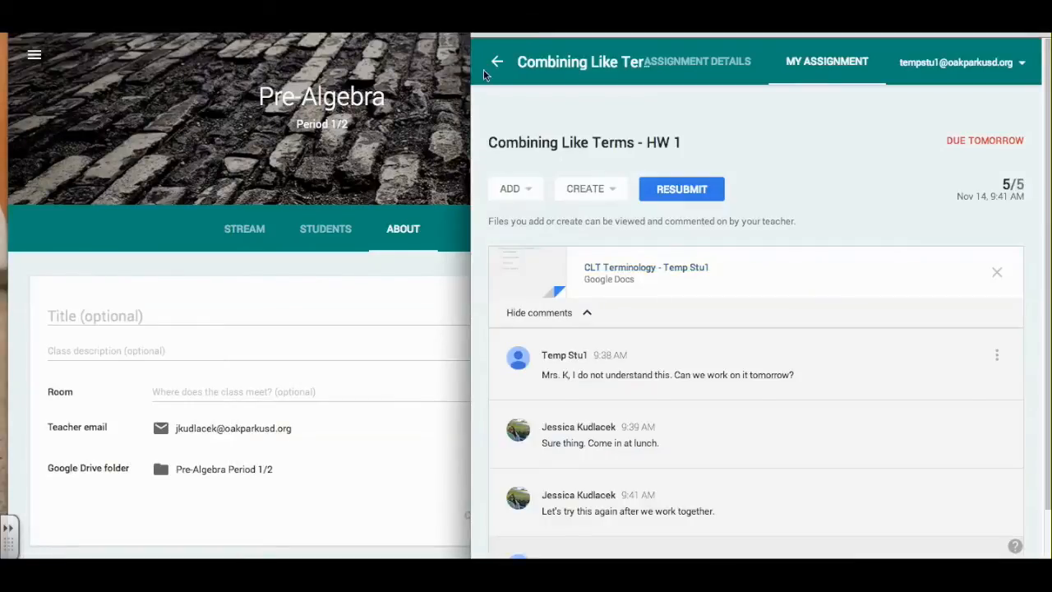
pyautogui.click(484, 70)
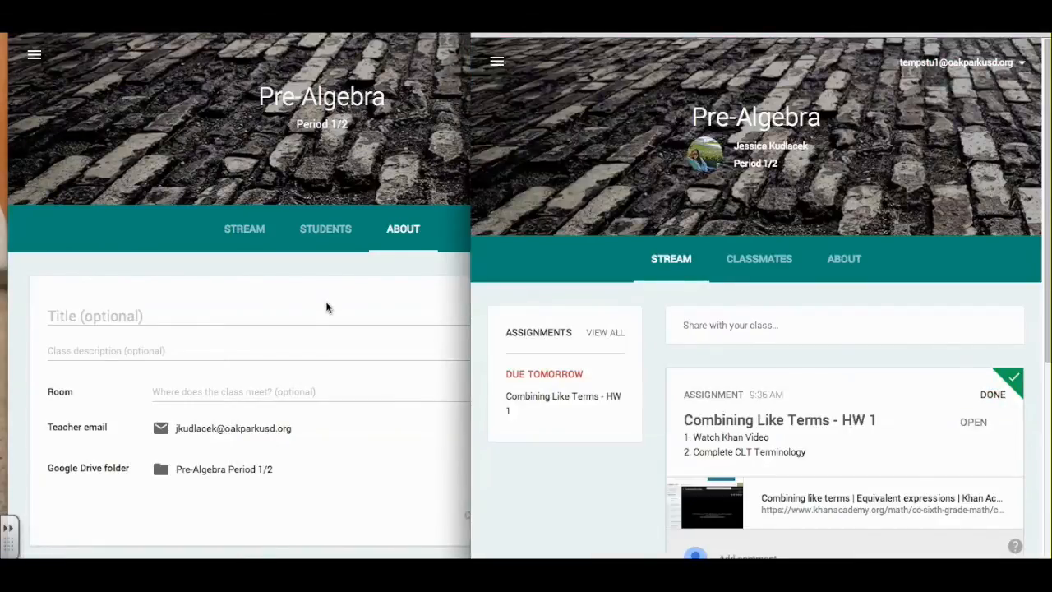
pyautogui.scroll(1, 327, 307)
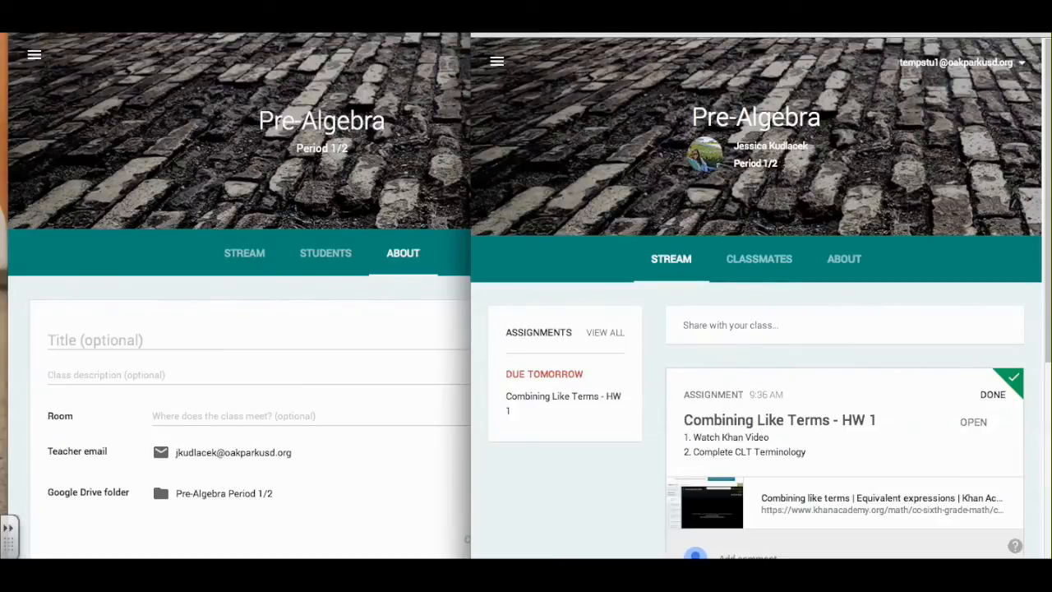